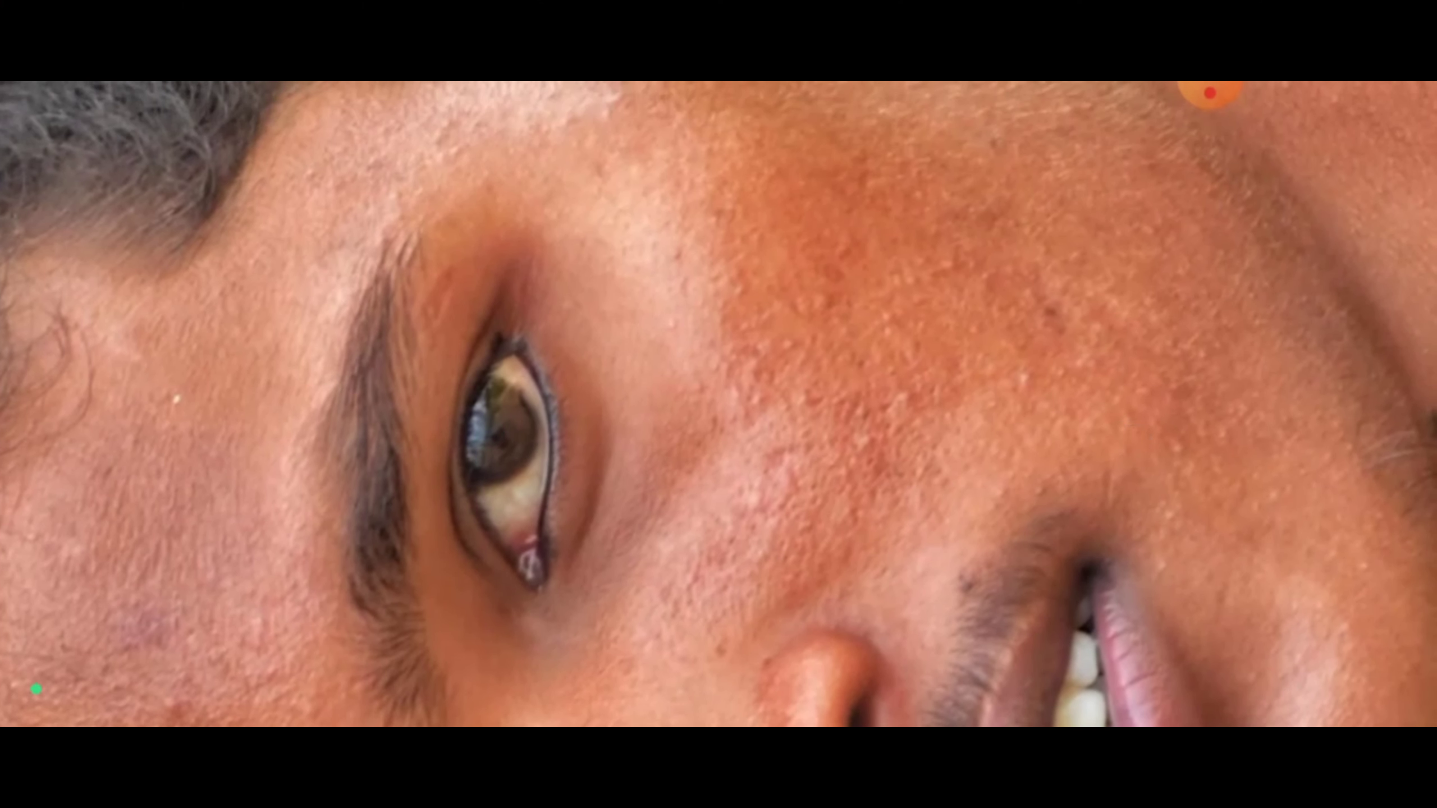
# - Circle the rough cheek skin with the screen pen and point an arrow at the bumps
pyautogui.click(1209, 120)
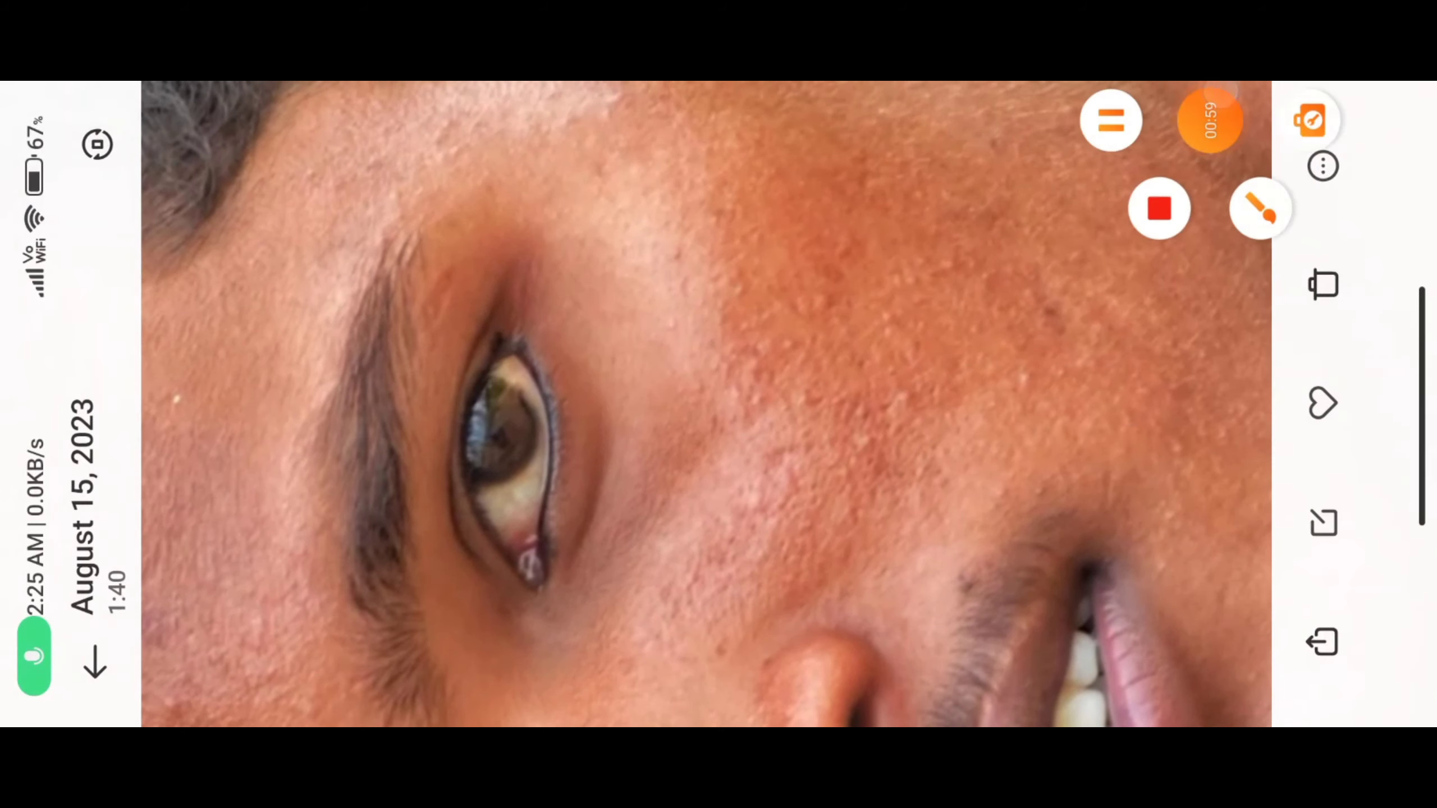
pyautogui.click(962, 163)
pyautogui.click(1209, 120)
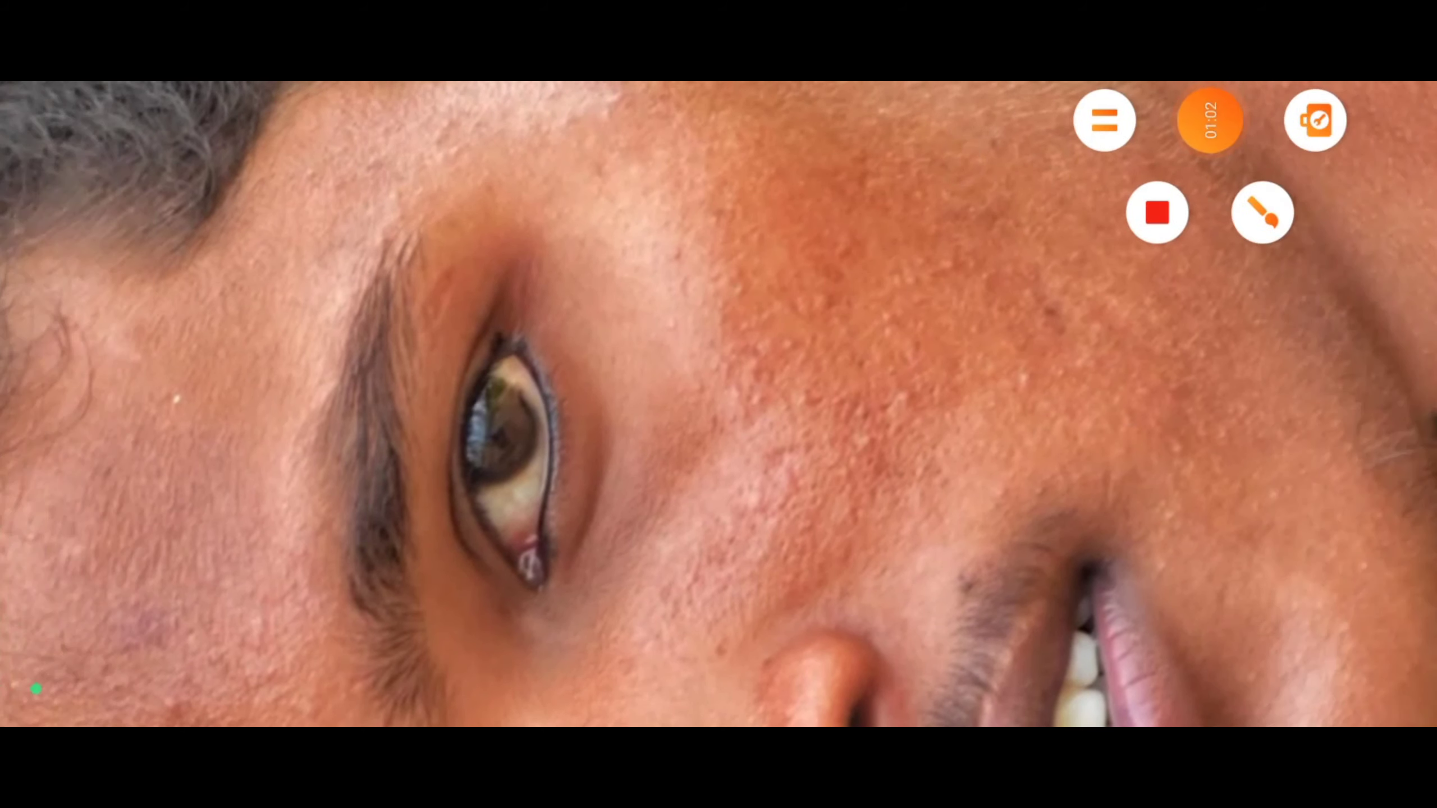
pyautogui.click(1266, 213)
pyautogui.moveTo(701, 153); pyautogui.dragTo(1126, 566)
pyautogui.click(1312, 201)
pyautogui.moveTo(961, 371); pyautogui.dragTo(888, 375)
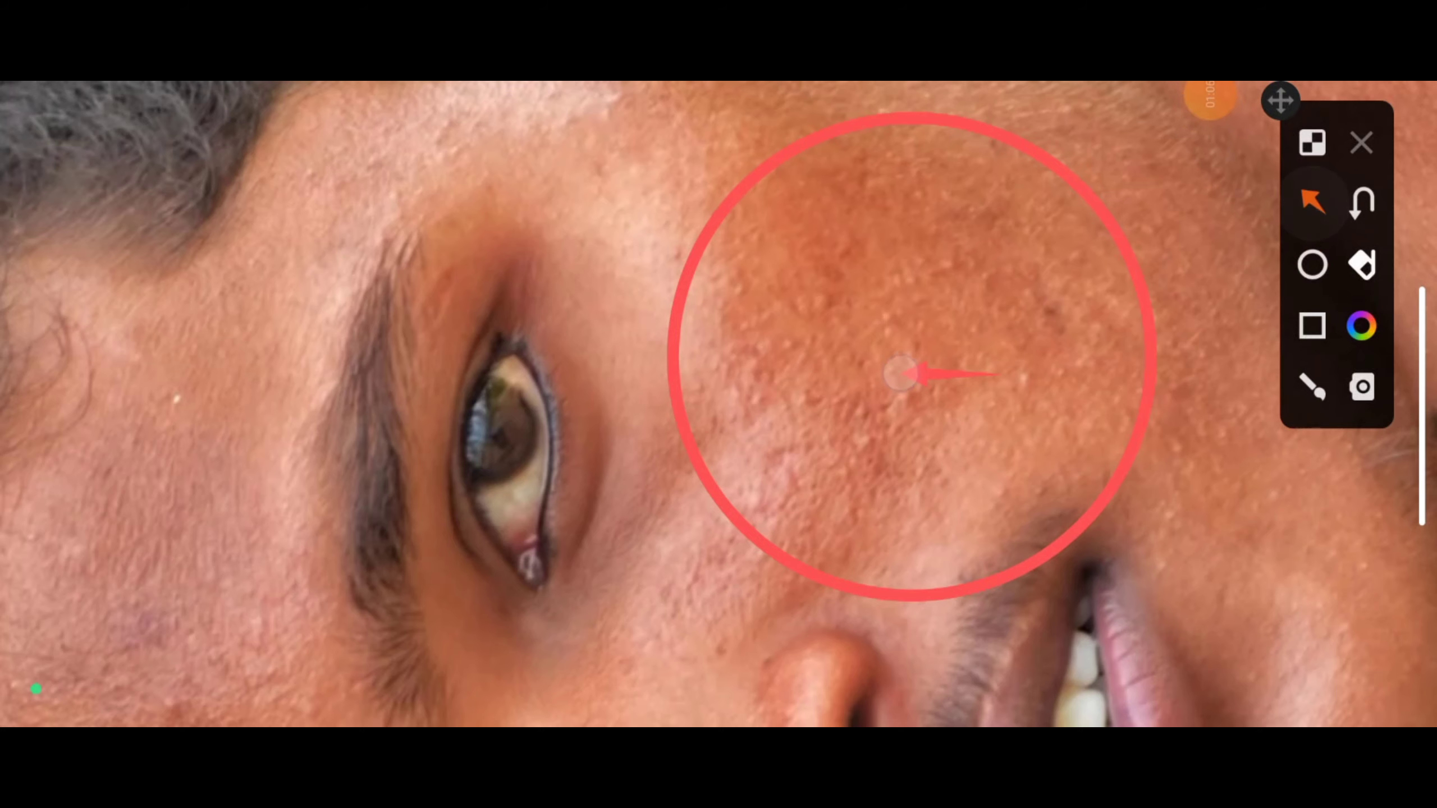
pyautogui.click(1361, 143)
# - Circle the cheek blemishes and box two rough patches beside them
pyautogui.click(1209, 102)
pyautogui.click(1160, 212)
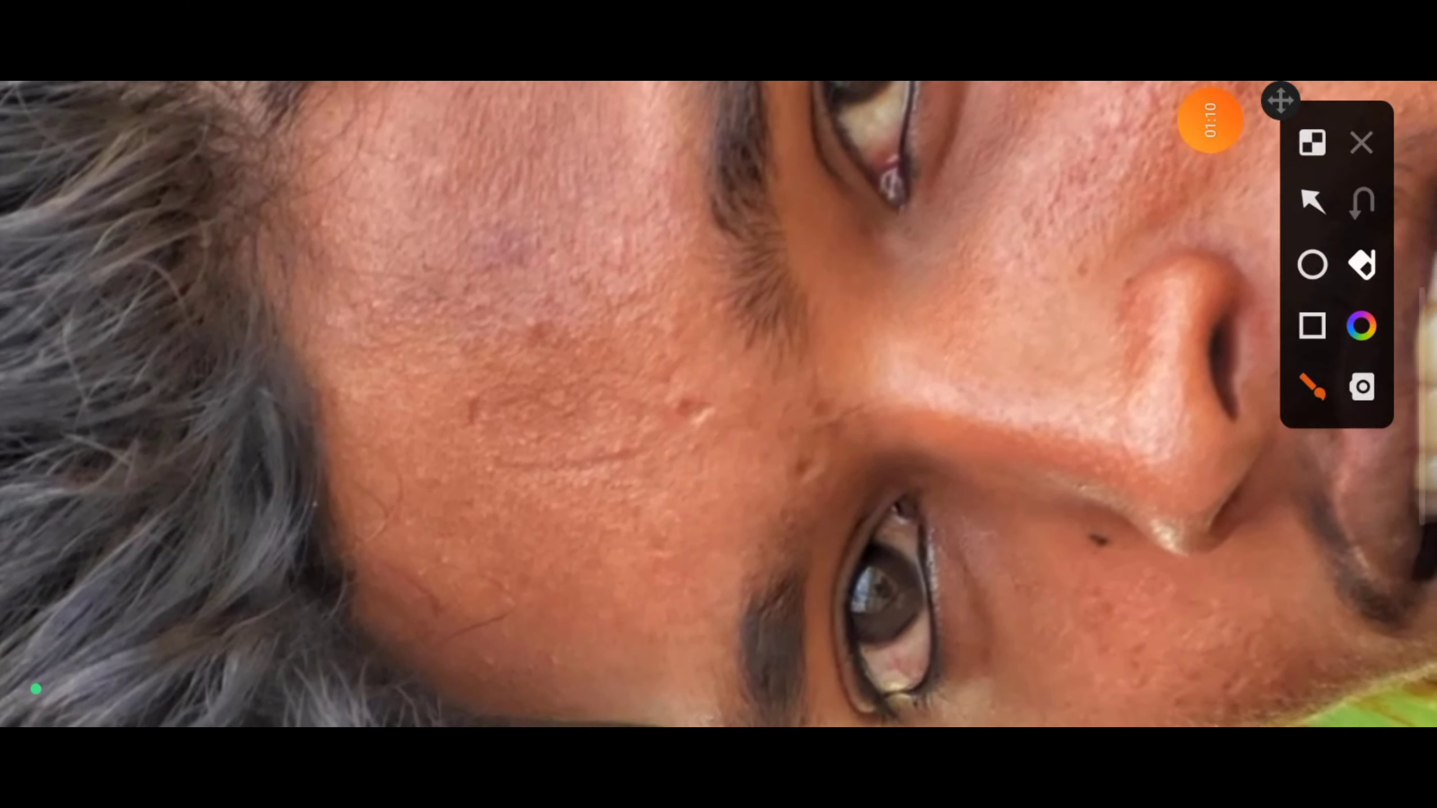
pyautogui.click(1312, 264)
pyautogui.moveTo(470, 491); pyautogui.dragTo(766, 274)
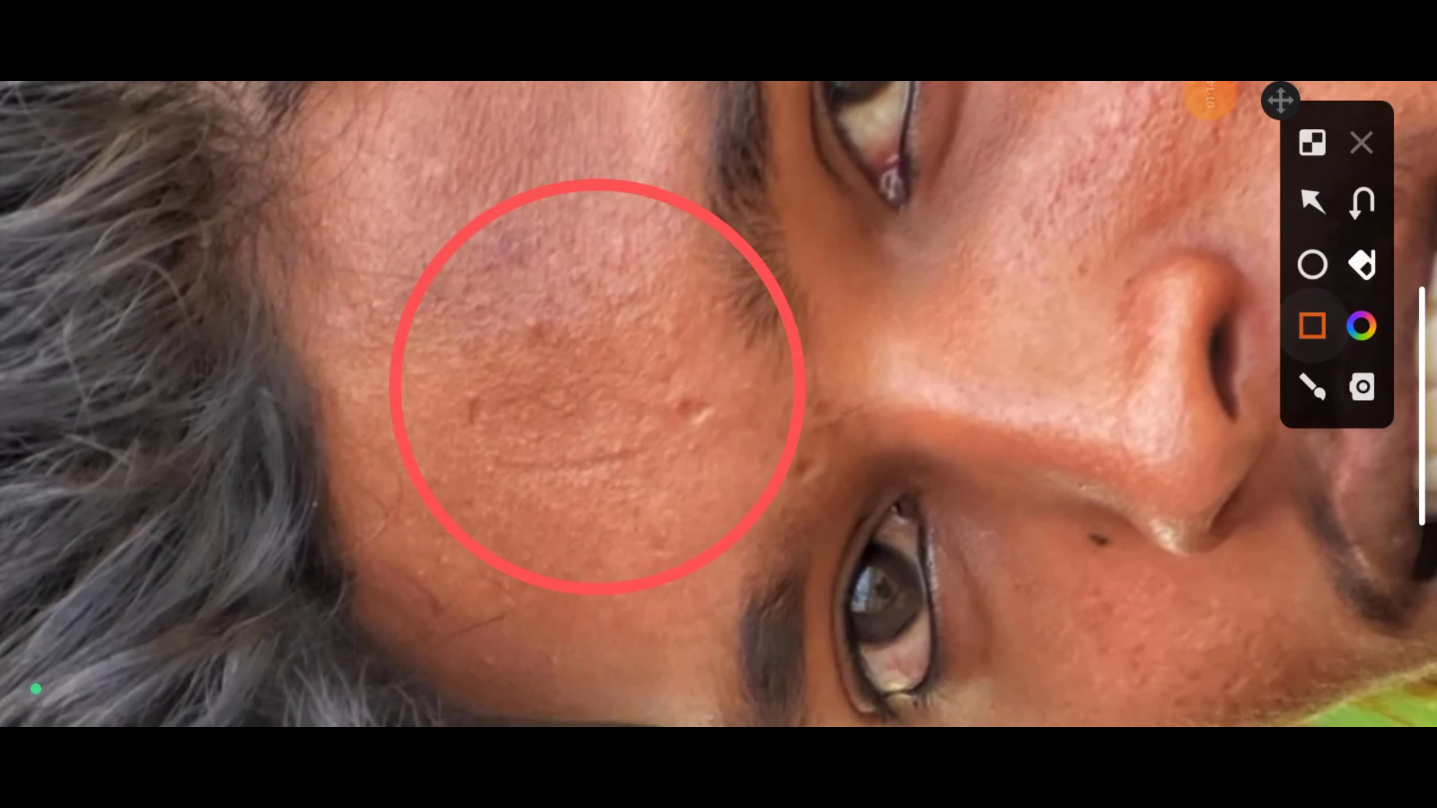
pyautogui.moveTo(440, 459); pyautogui.dragTo(528, 366)
pyautogui.moveTo(622, 478); pyautogui.dragTo(741, 340)
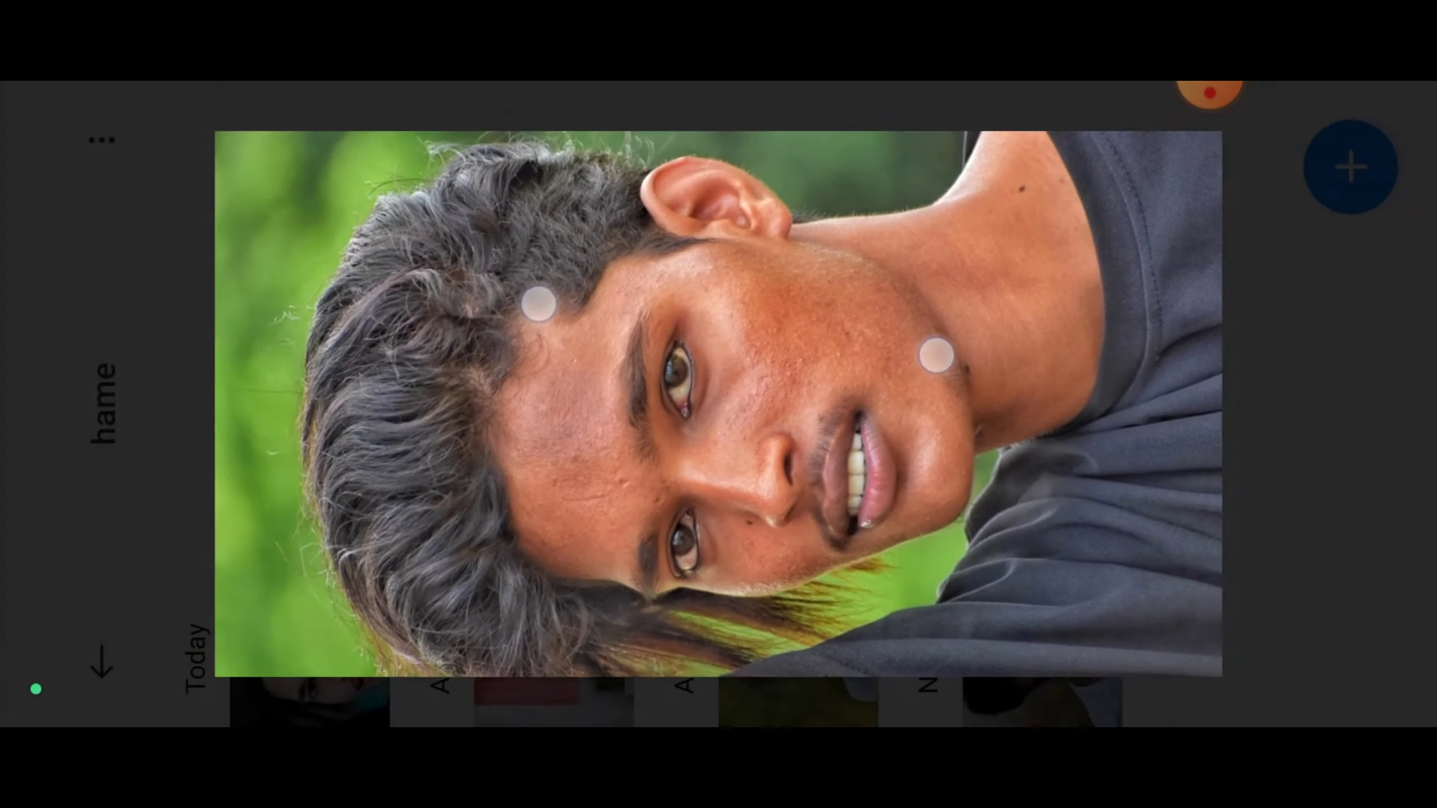
# - Zoom into the original photo and mark the hairline and hair with arrows
pyautogui.scroll(5, 779, 421)
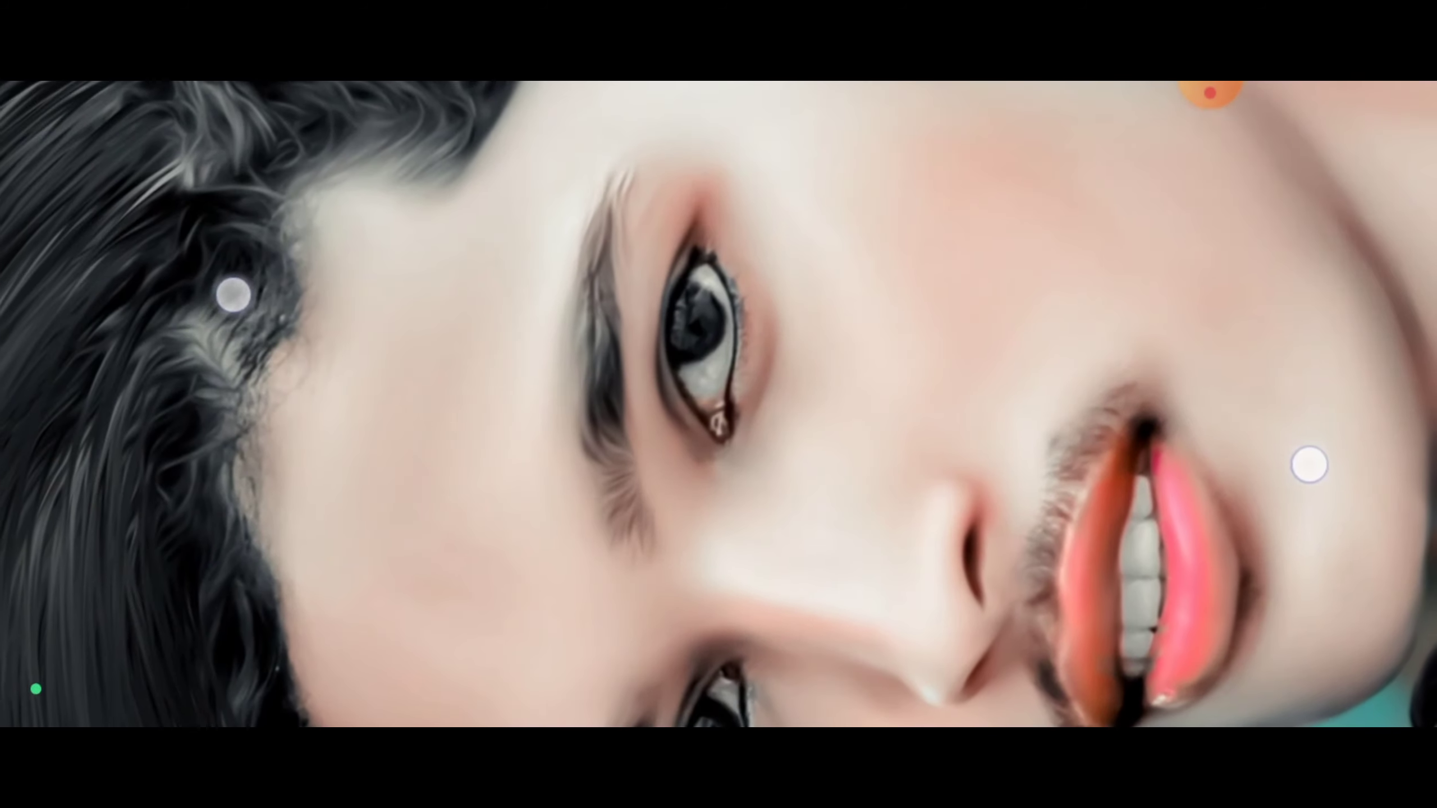
pyautogui.scroll(3, 768, 377)
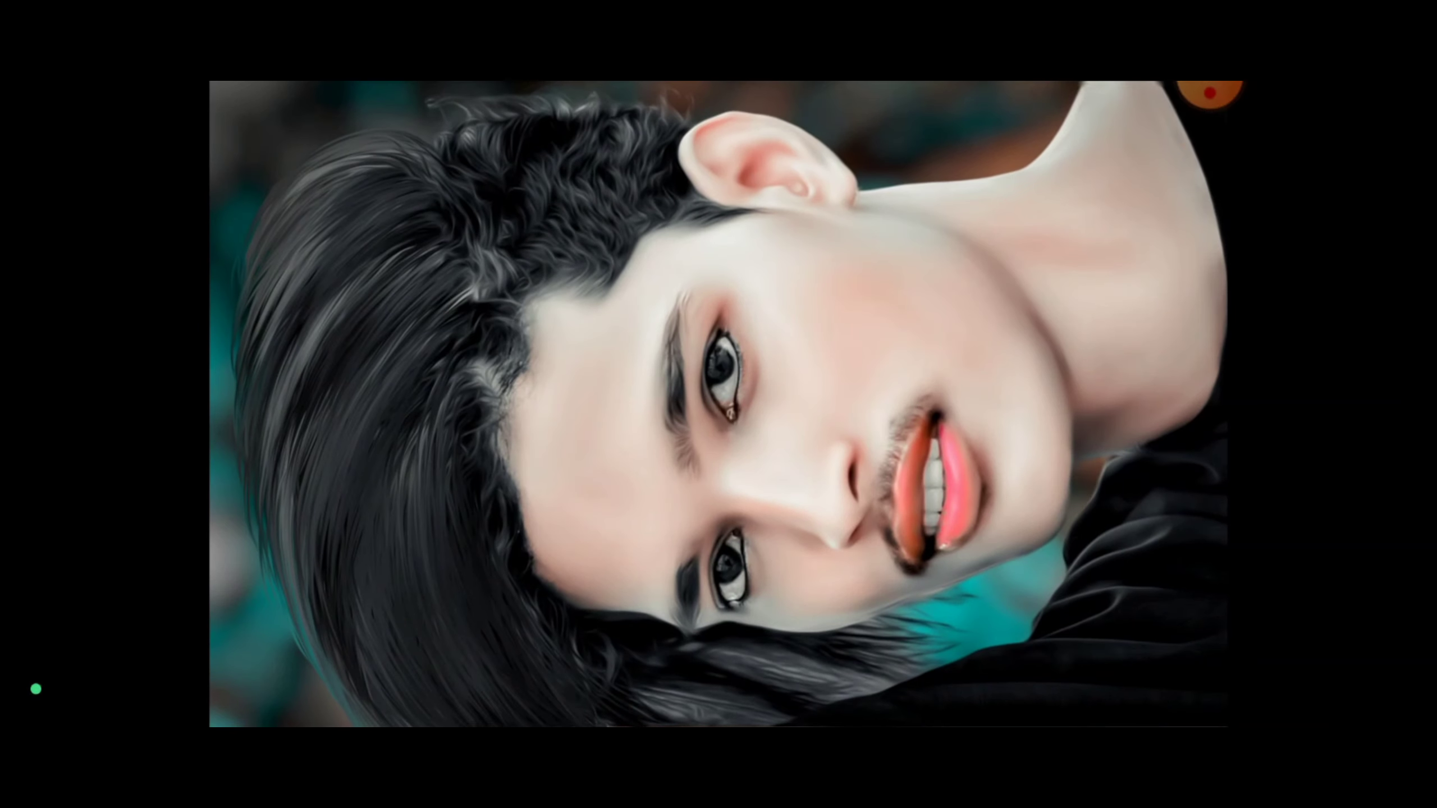
pyautogui.click(1211, 119)
pyautogui.click(1312, 201)
pyautogui.moveTo(574, 348); pyautogui.dragTo(405, 306)
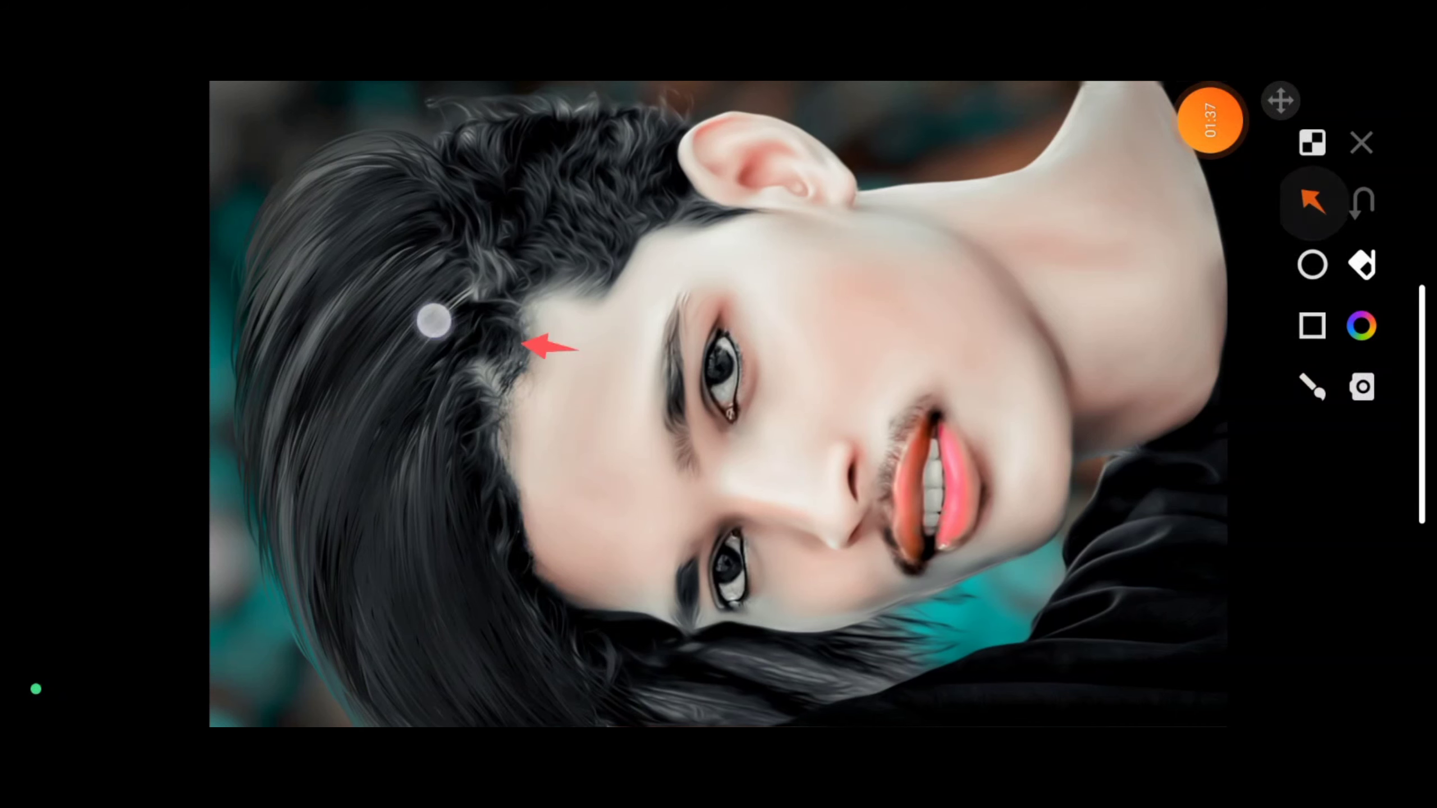
pyautogui.click(1360, 141)
pyautogui.click(1211, 119)
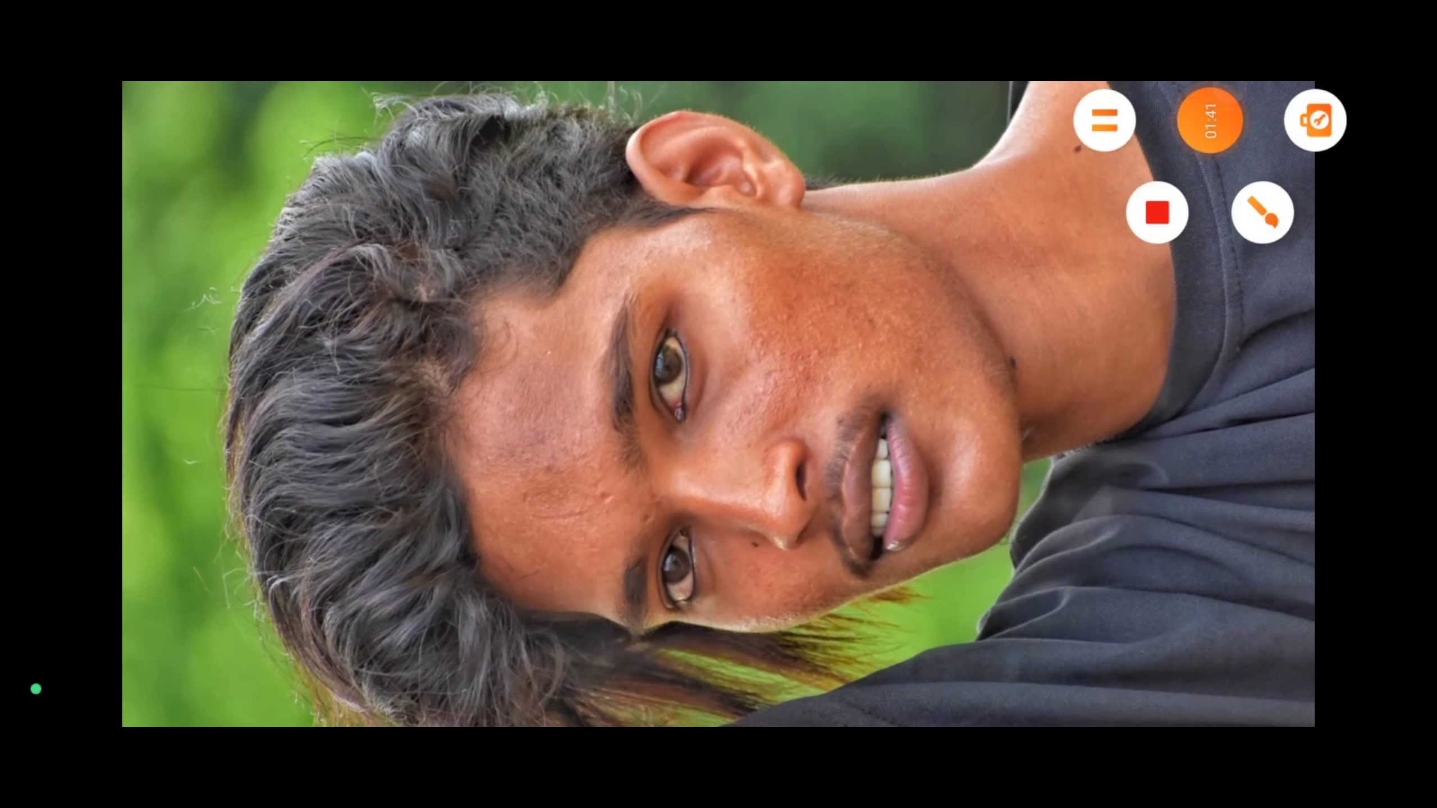
pyautogui.click(1261, 211)
pyautogui.moveTo(569, 386); pyautogui.dragTo(359, 321)
pyautogui.click(1360, 142)
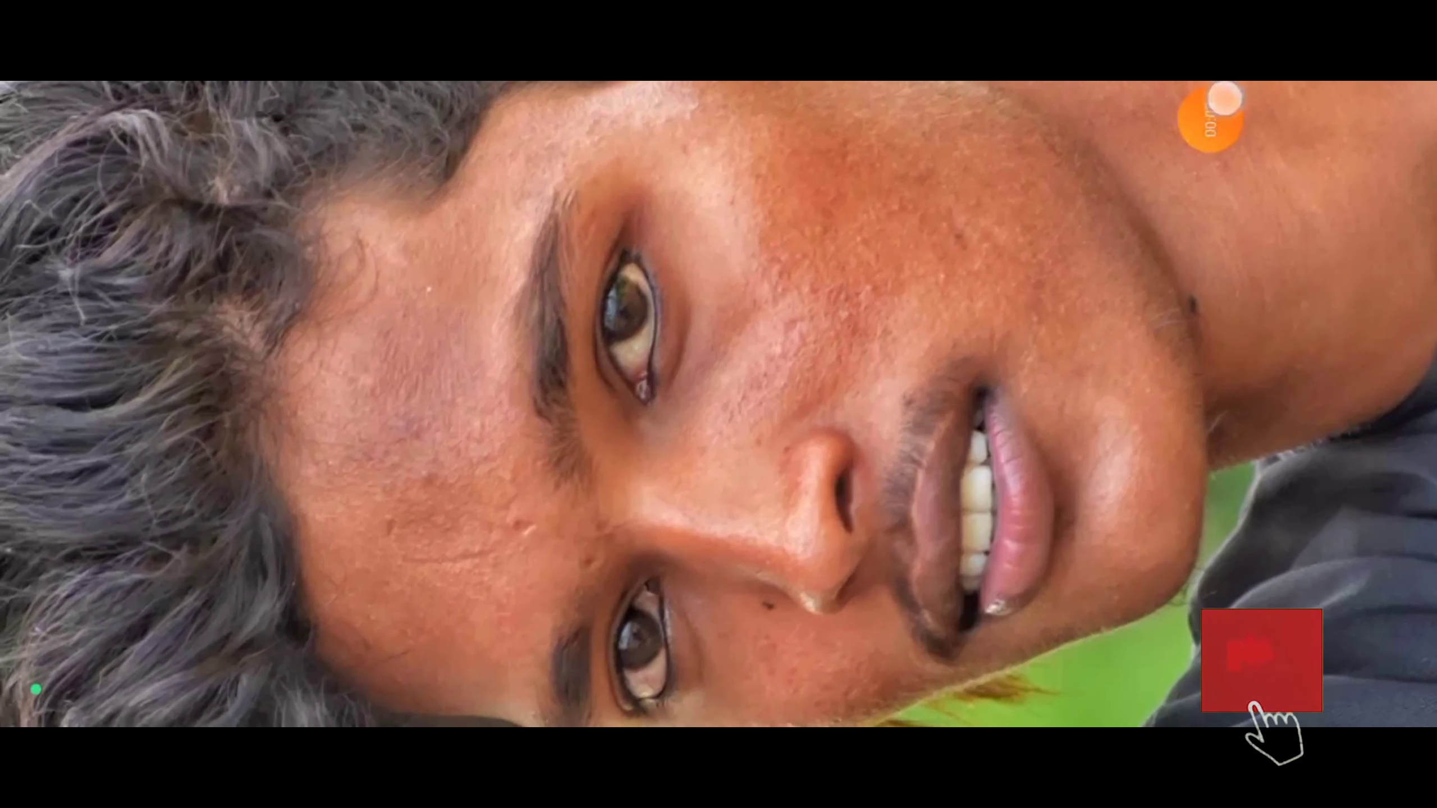
# - Frame the face with a rectangle and point an arrow at it
pyautogui.click(1224, 97)
pyautogui.click(1264, 211)
pyautogui.click(1312, 326)
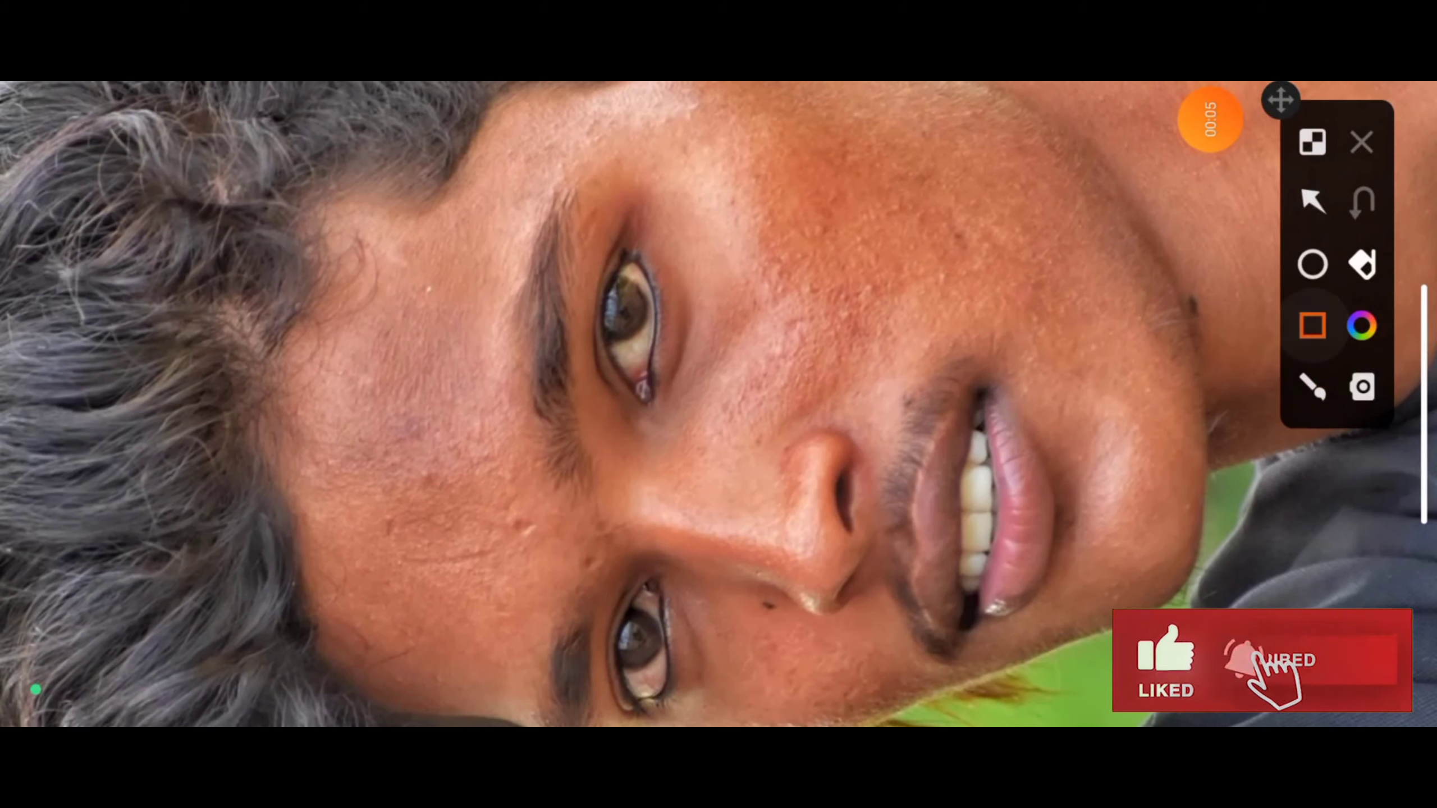
pyautogui.moveTo(340, 651); pyautogui.dragTo(1226, 90)
pyautogui.click(1312, 201)
pyautogui.moveTo(1120, 280); pyautogui.dragTo(1011, 266)
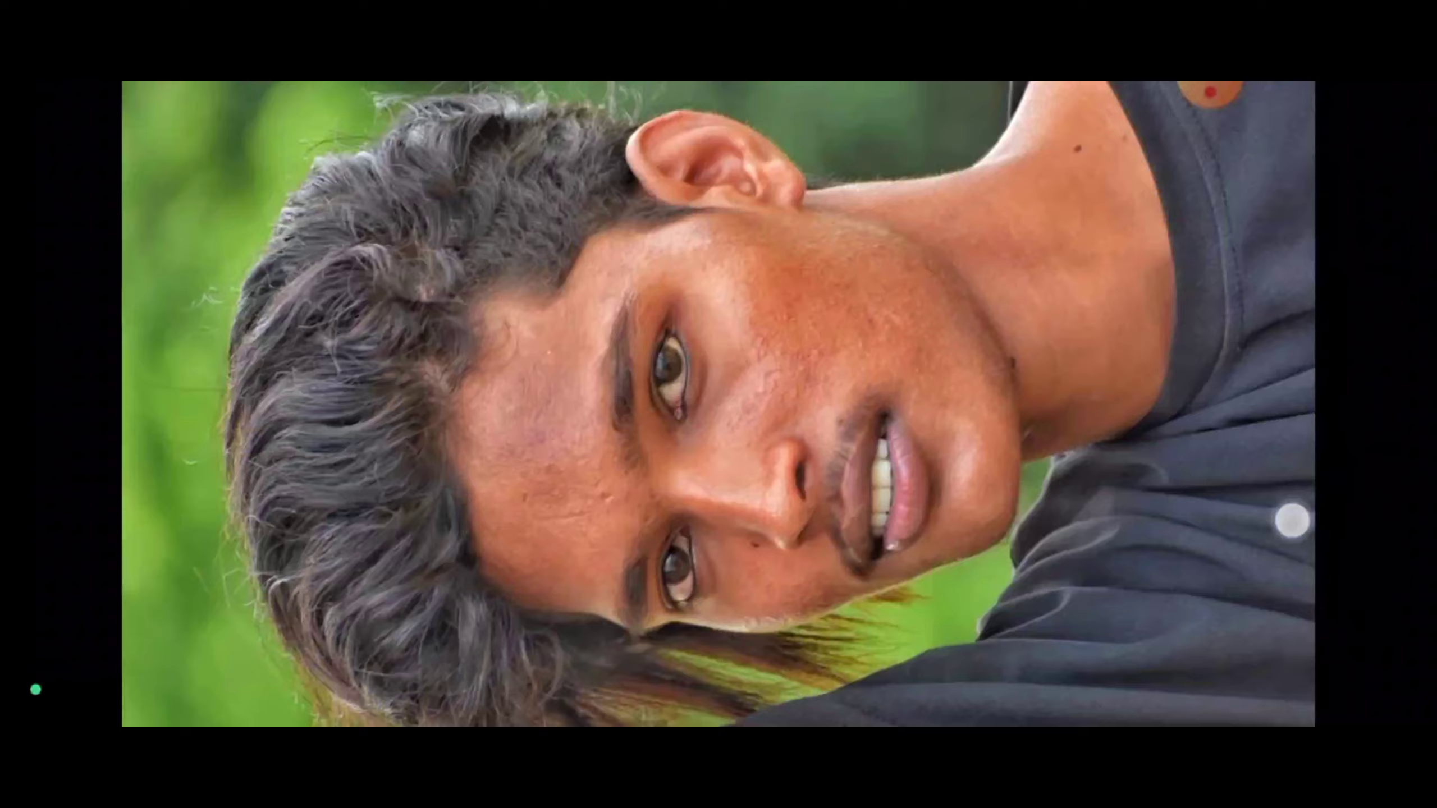
# - Share the original portrait to SketchBook and let it load on the canvas
pyautogui.click(1291, 520)
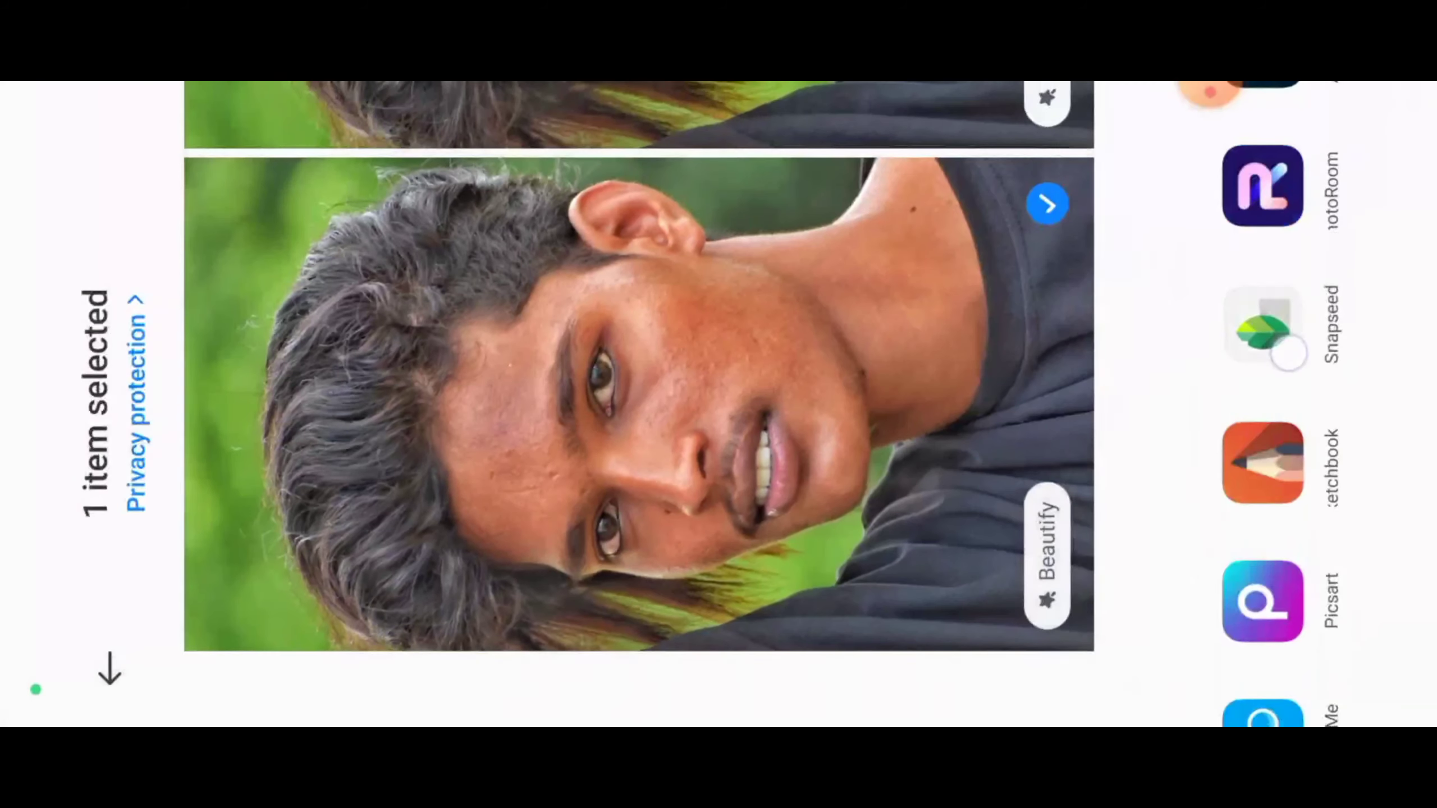
pyautogui.moveTo(1291, 453); pyautogui.dragTo(1291, 351)
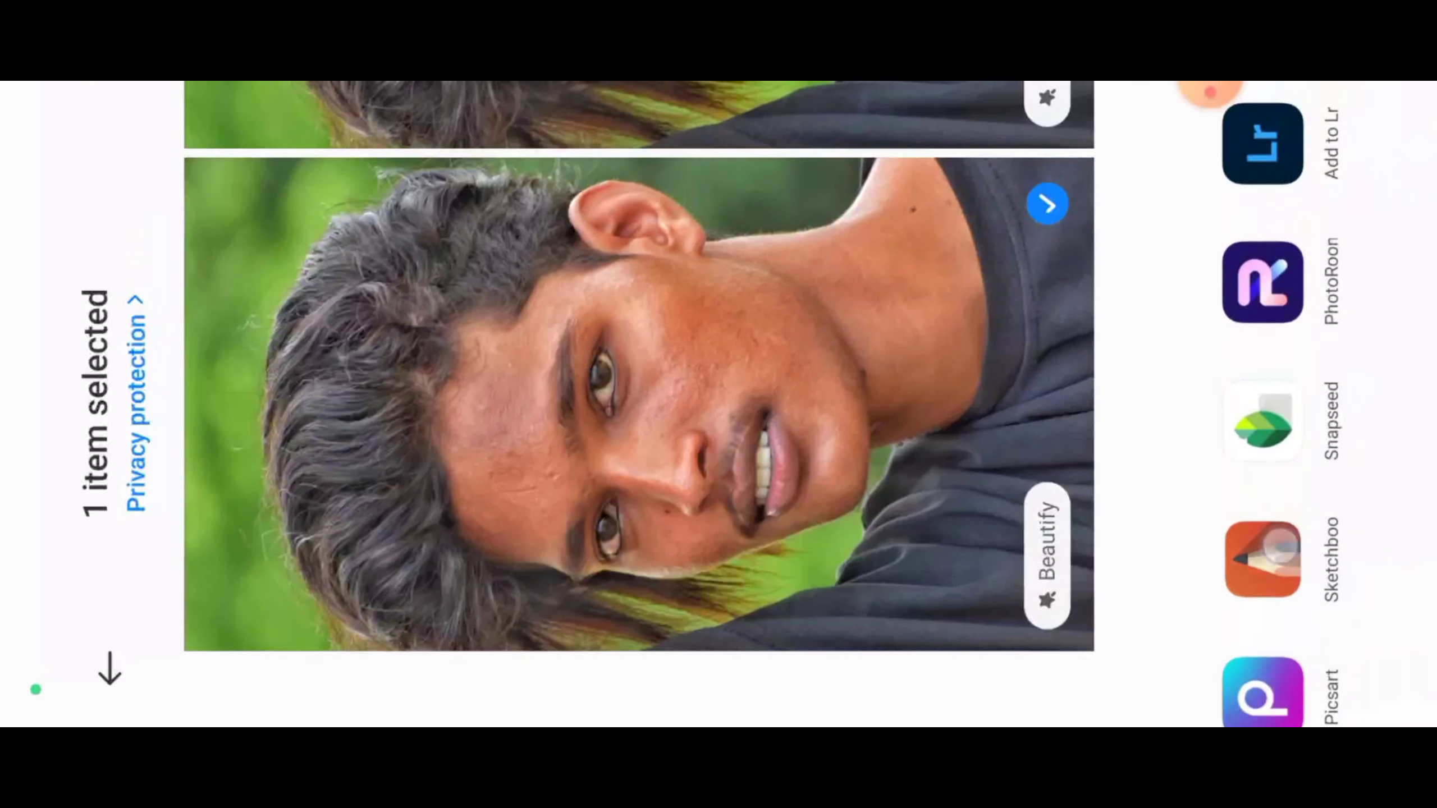
pyautogui.click(1280, 548)
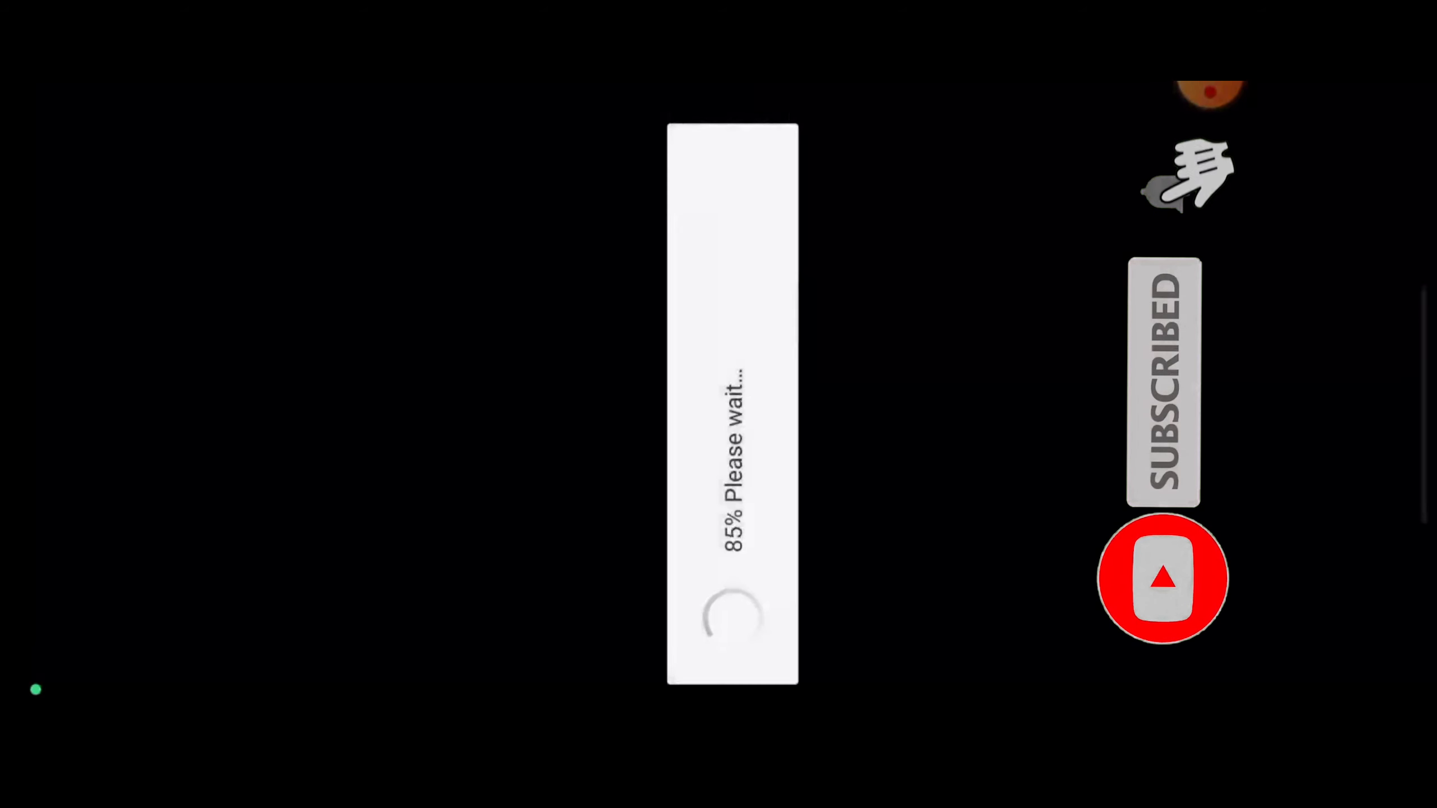
pyautogui.scroll(5, 679, 481)
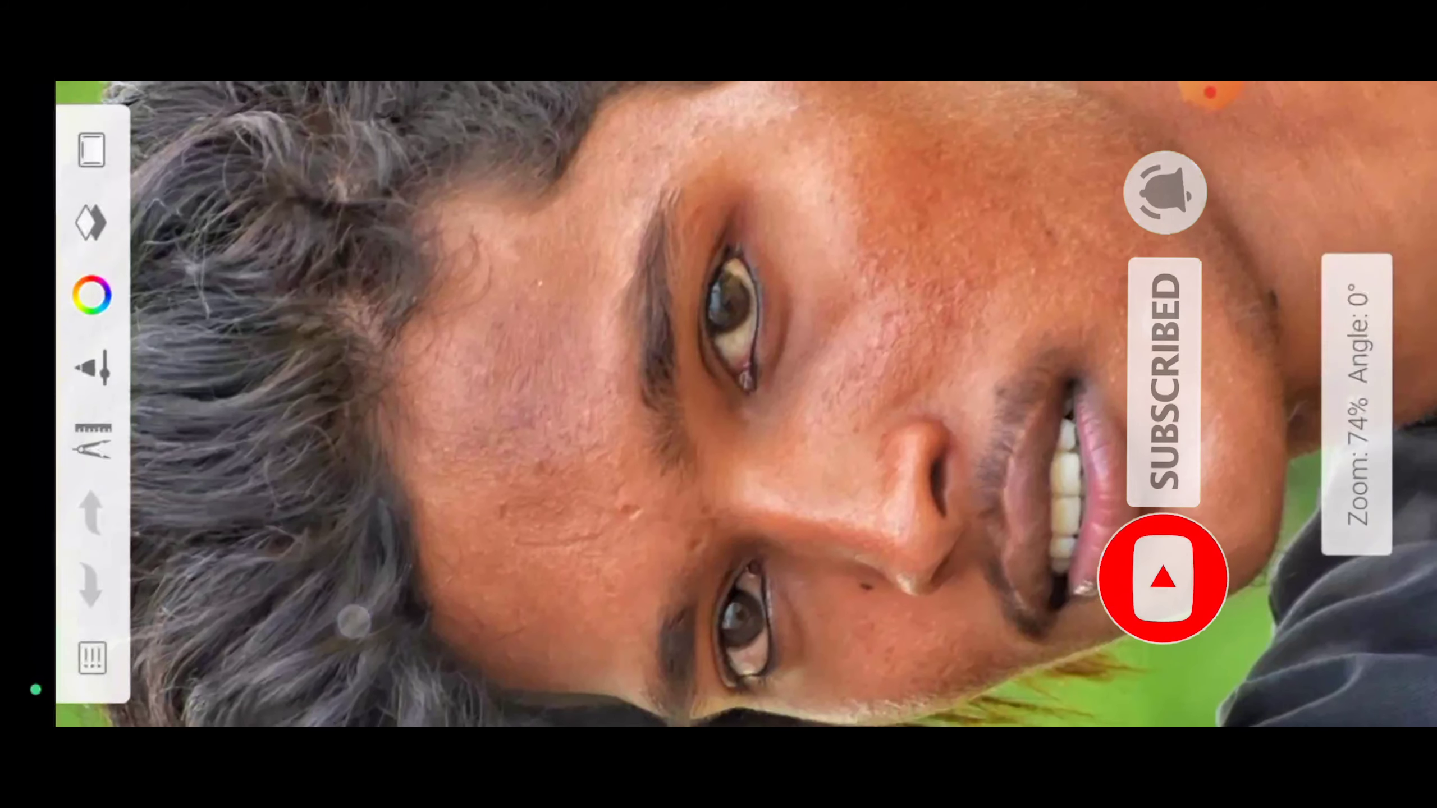
# - Pick Smudge Soft Round Brush 2 from the Brush Library
pyautogui.scroll(2, 712, 467)
pyautogui.scroll(-1, 712, 467)
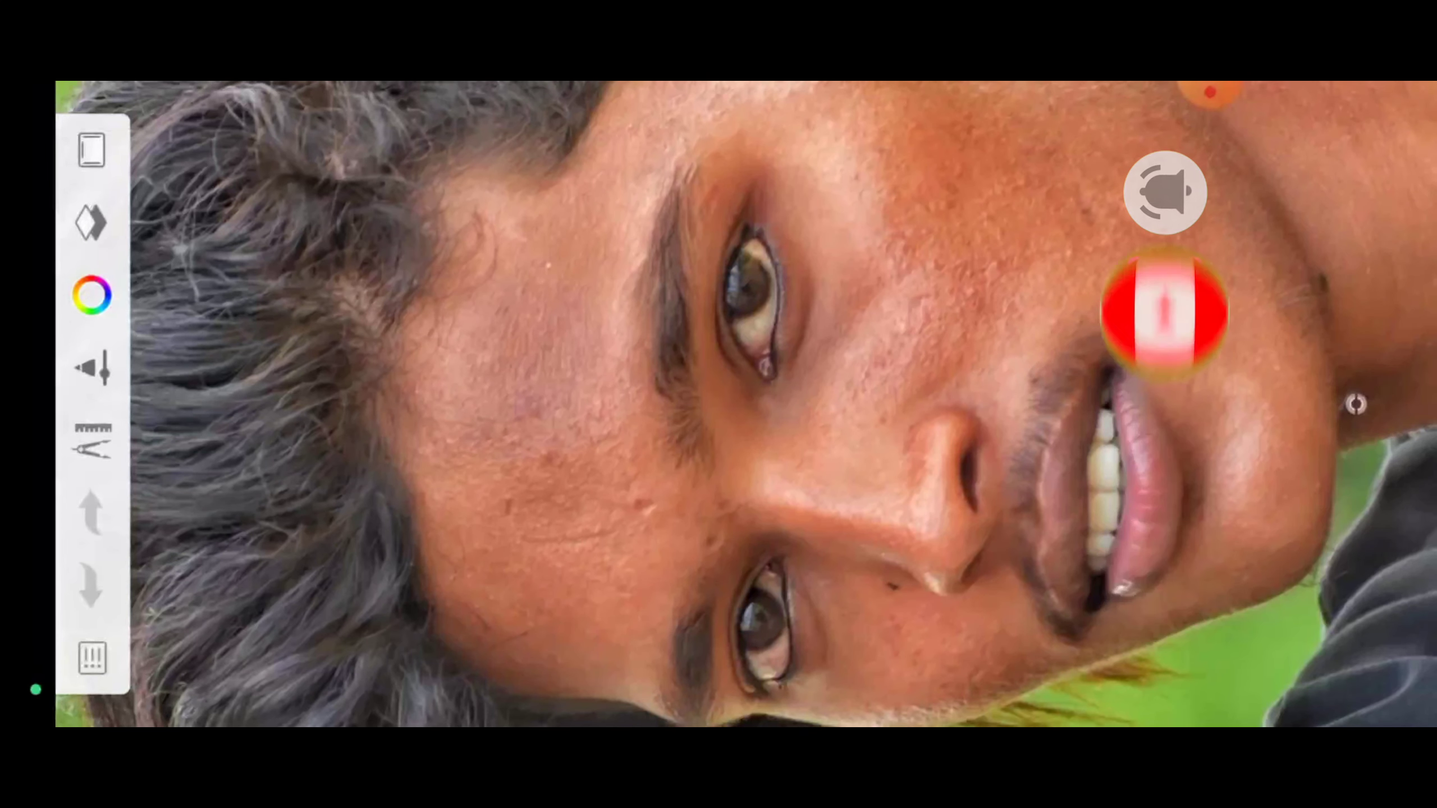
pyautogui.click(91, 368)
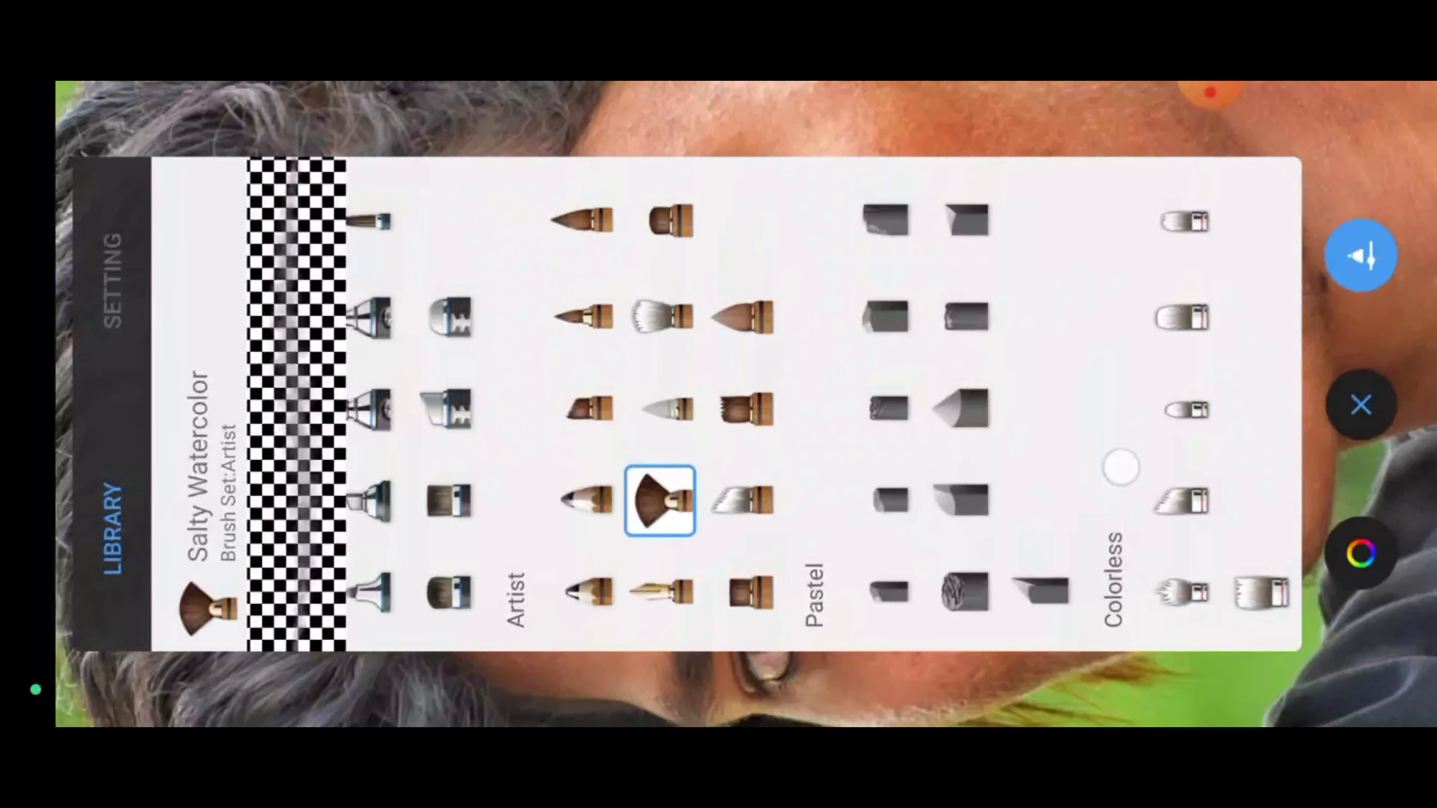
pyautogui.hscroll(-10, 1121, 468)
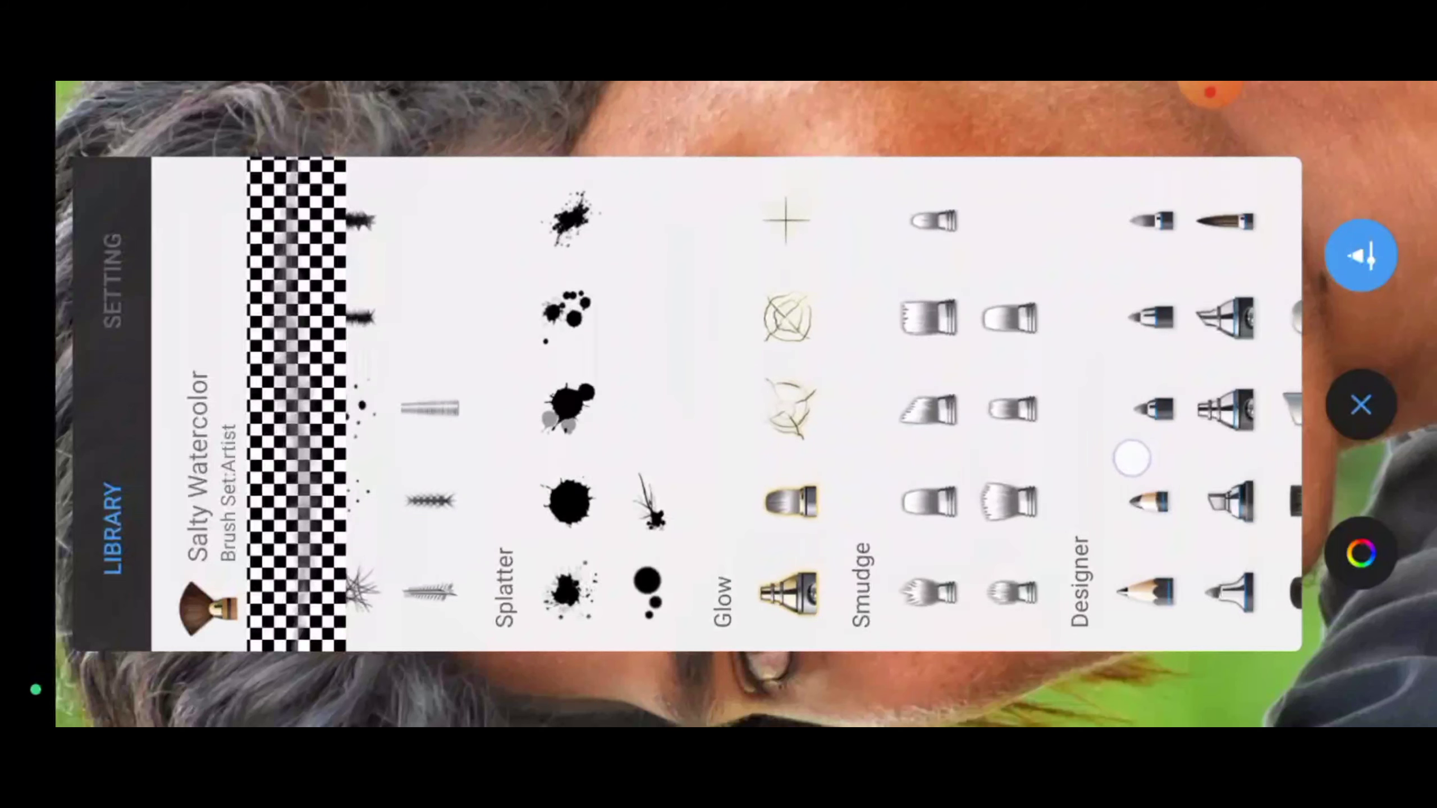
pyautogui.moveTo(1132, 457); pyautogui.dragTo(1143, 476)
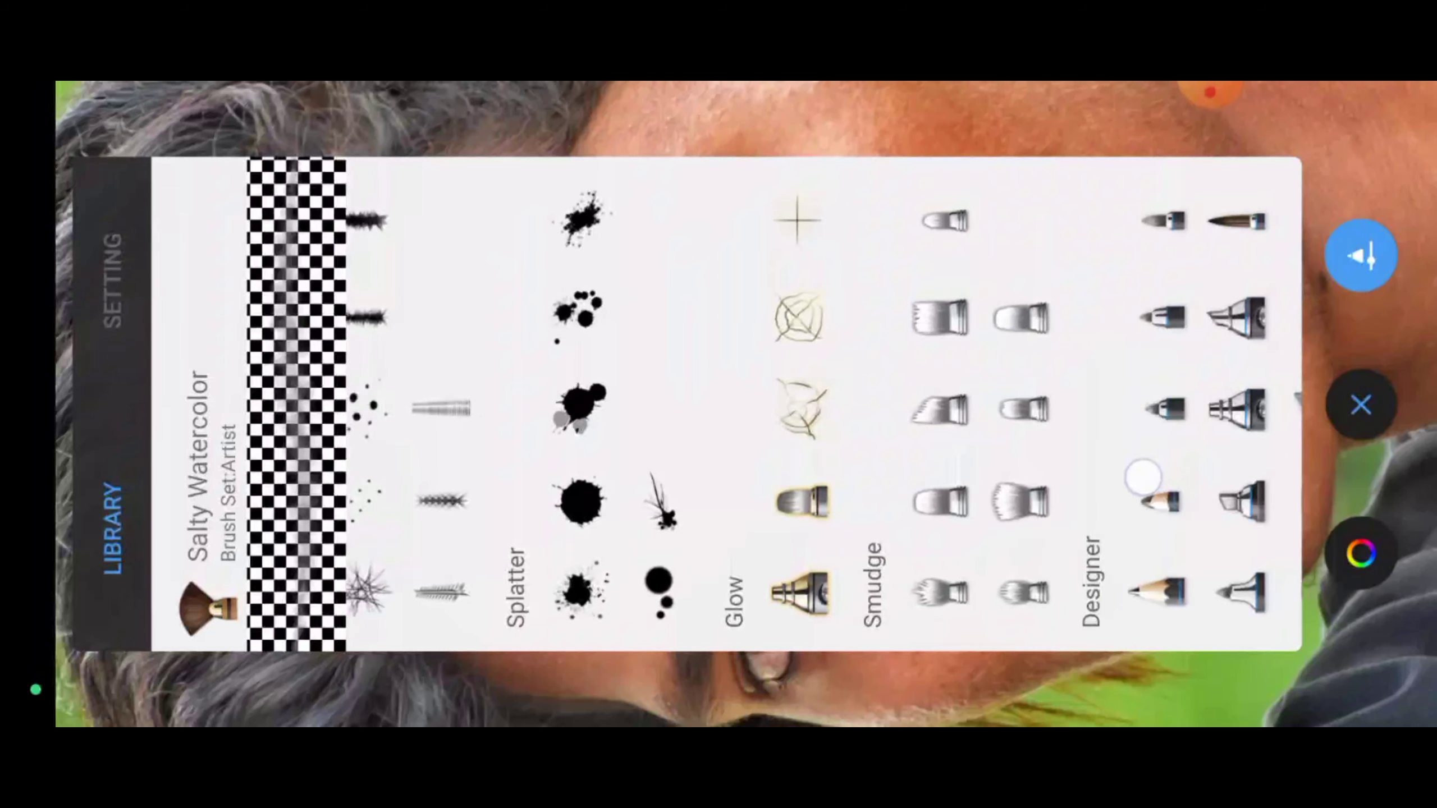
pyautogui.click(1023, 593)
pyautogui.moveTo(1004, 456); pyautogui.dragTo(923, 396)
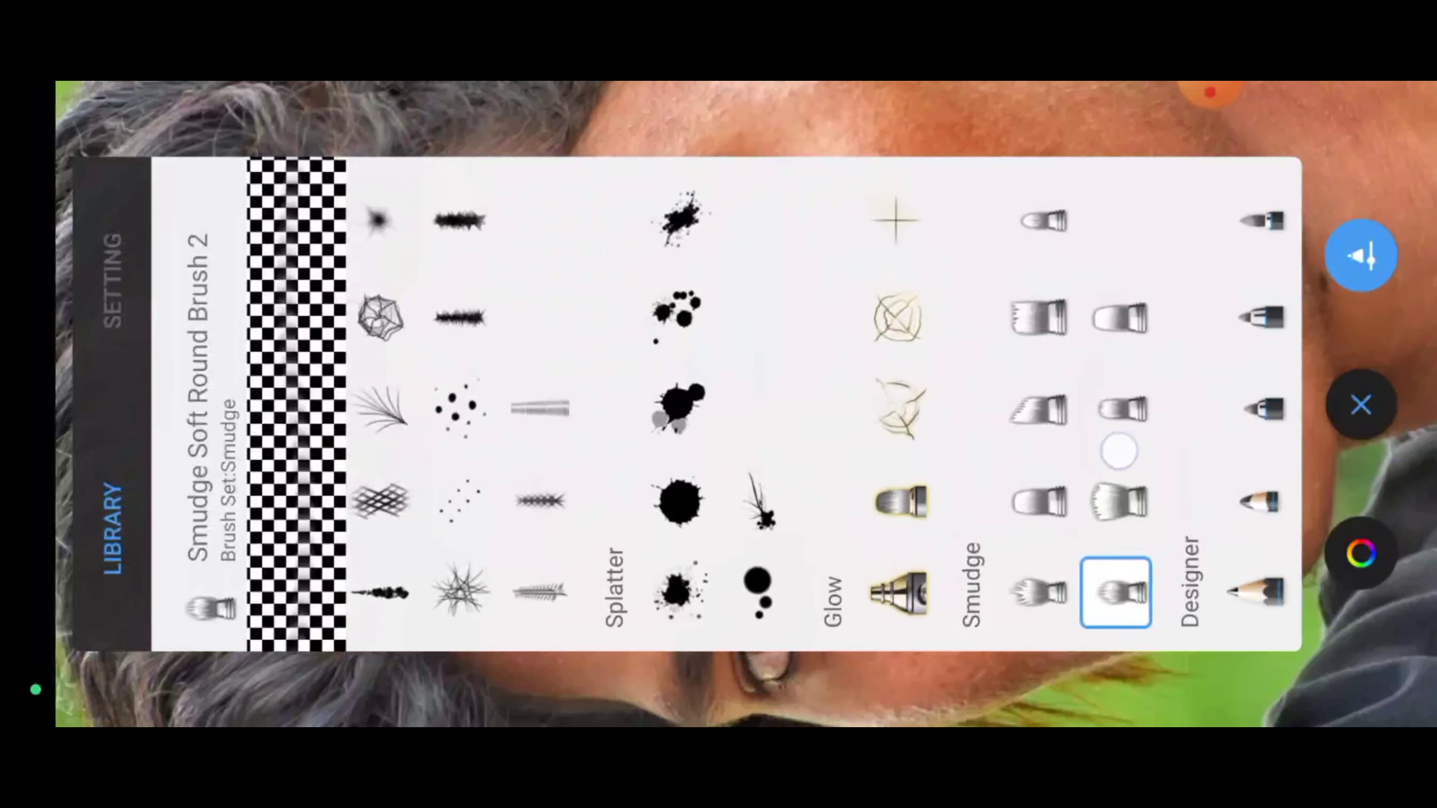
# - Confirm the smudge brush's settings of Flow 1% and Strength 4%
pyautogui.click(128, 240)
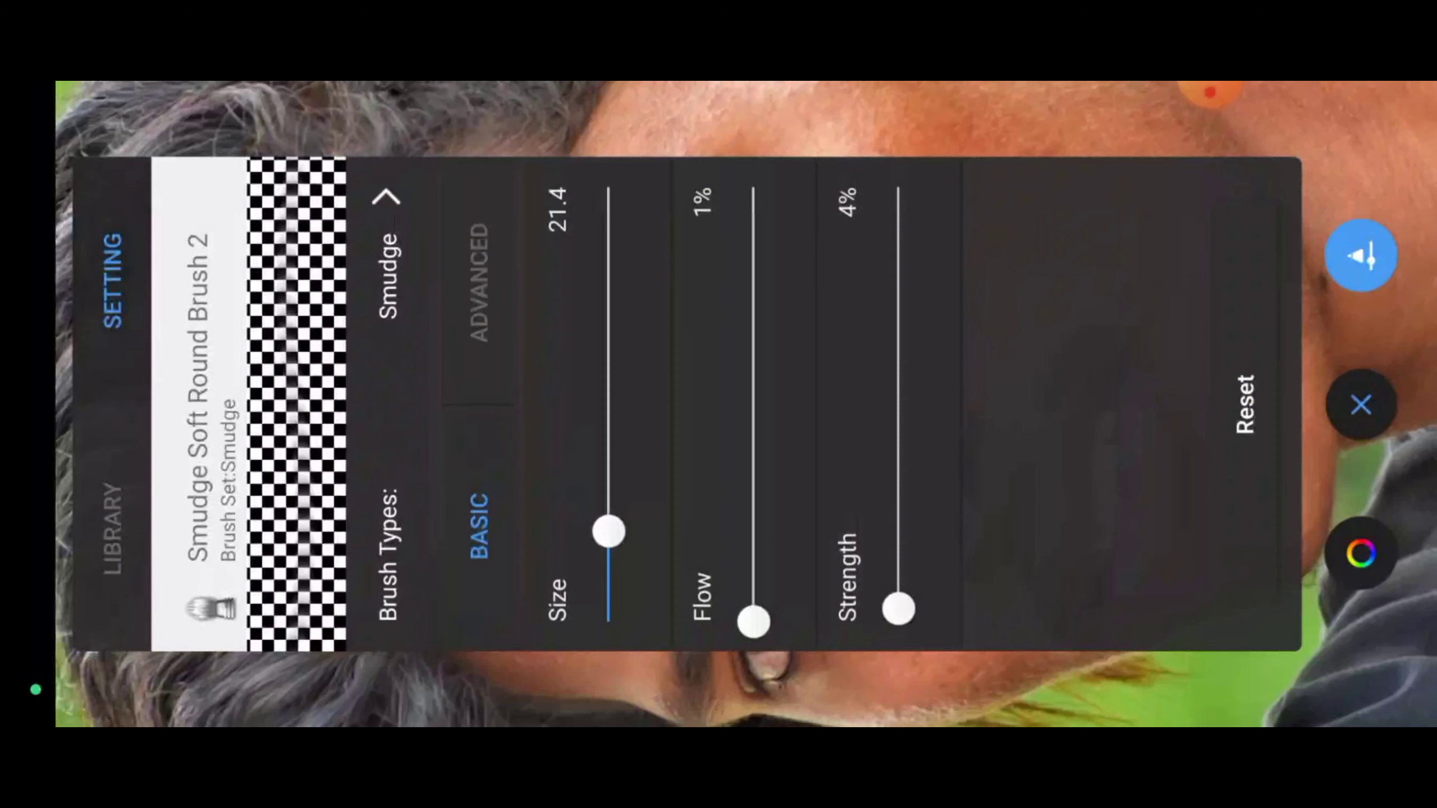
pyautogui.click(1219, 95)
pyautogui.click(1263, 211)
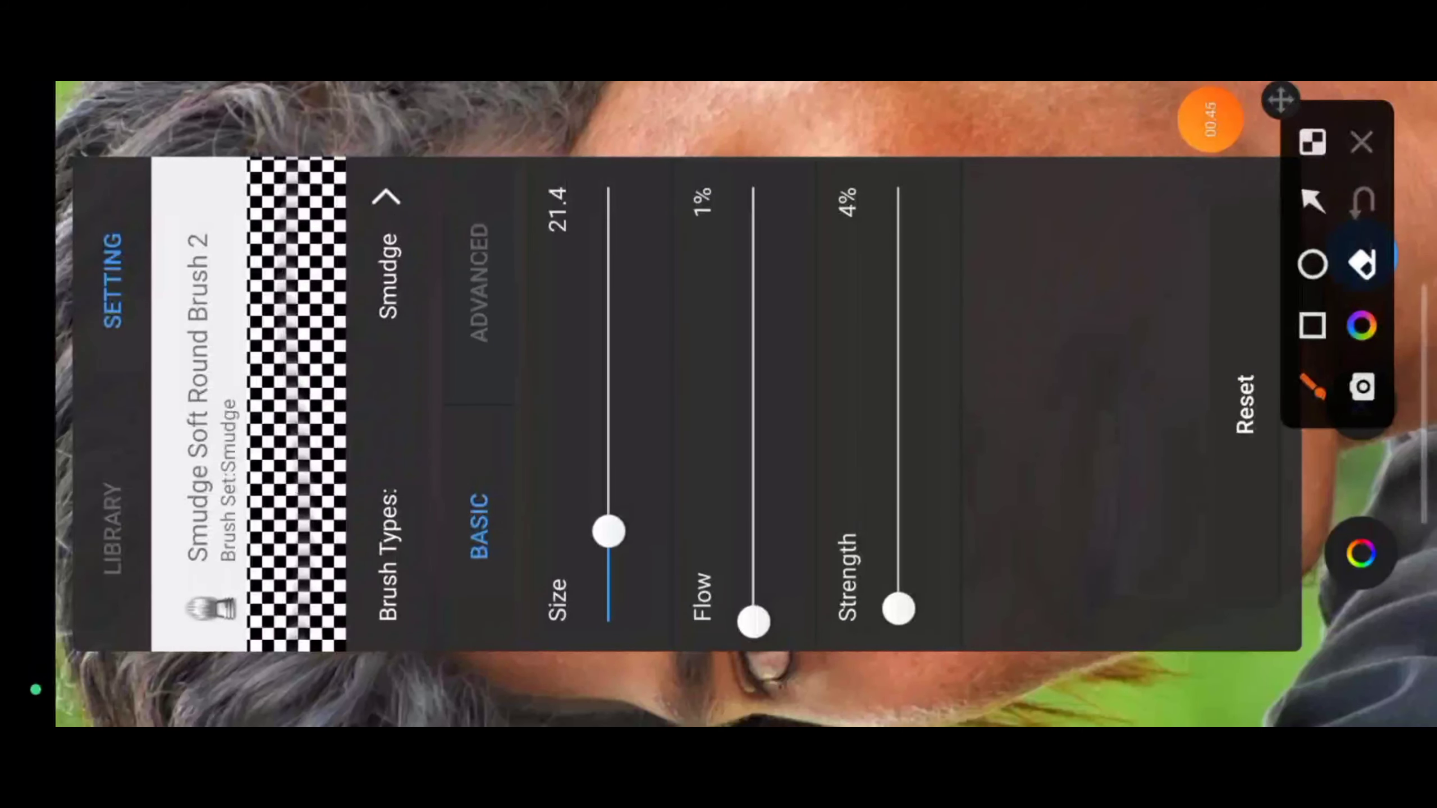
pyautogui.moveTo(636, 278); pyautogui.dragTo(773, 145)
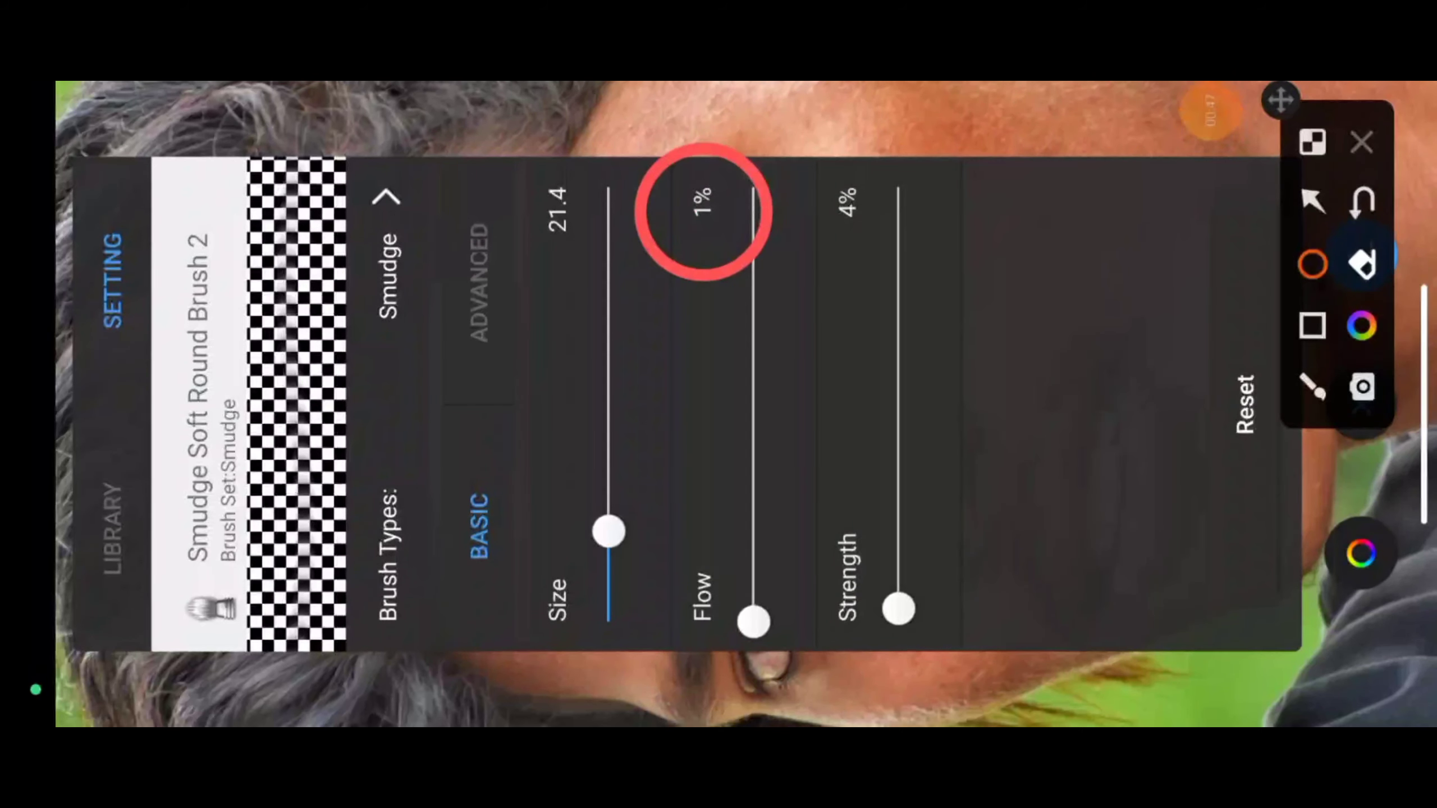
pyautogui.moveTo(797, 225); pyautogui.dragTo(896, 191)
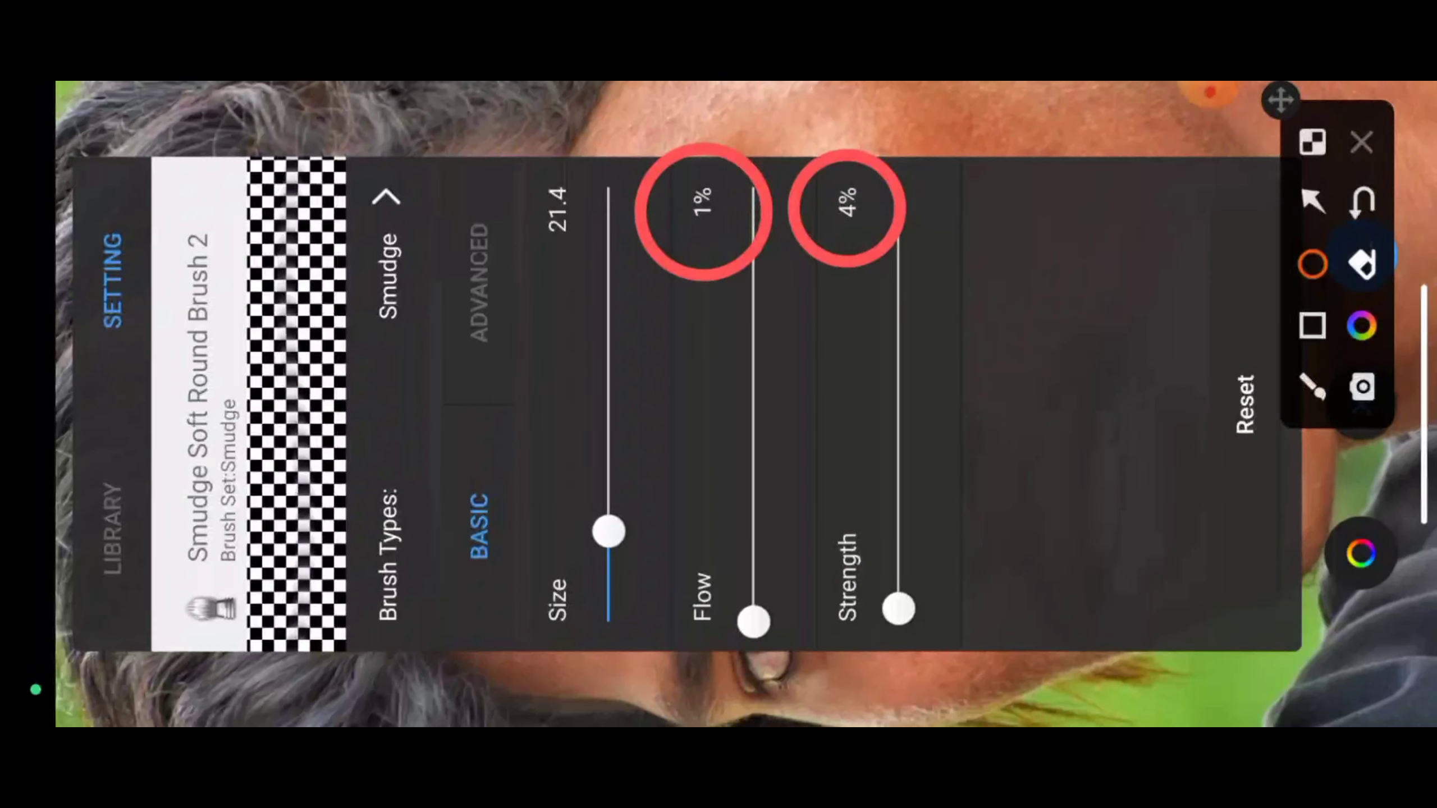
pyautogui.click(1362, 144)
# - Enlarge the smudge brush to about 115 and smudge the cheek skin
pyautogui.click(1361, 405)
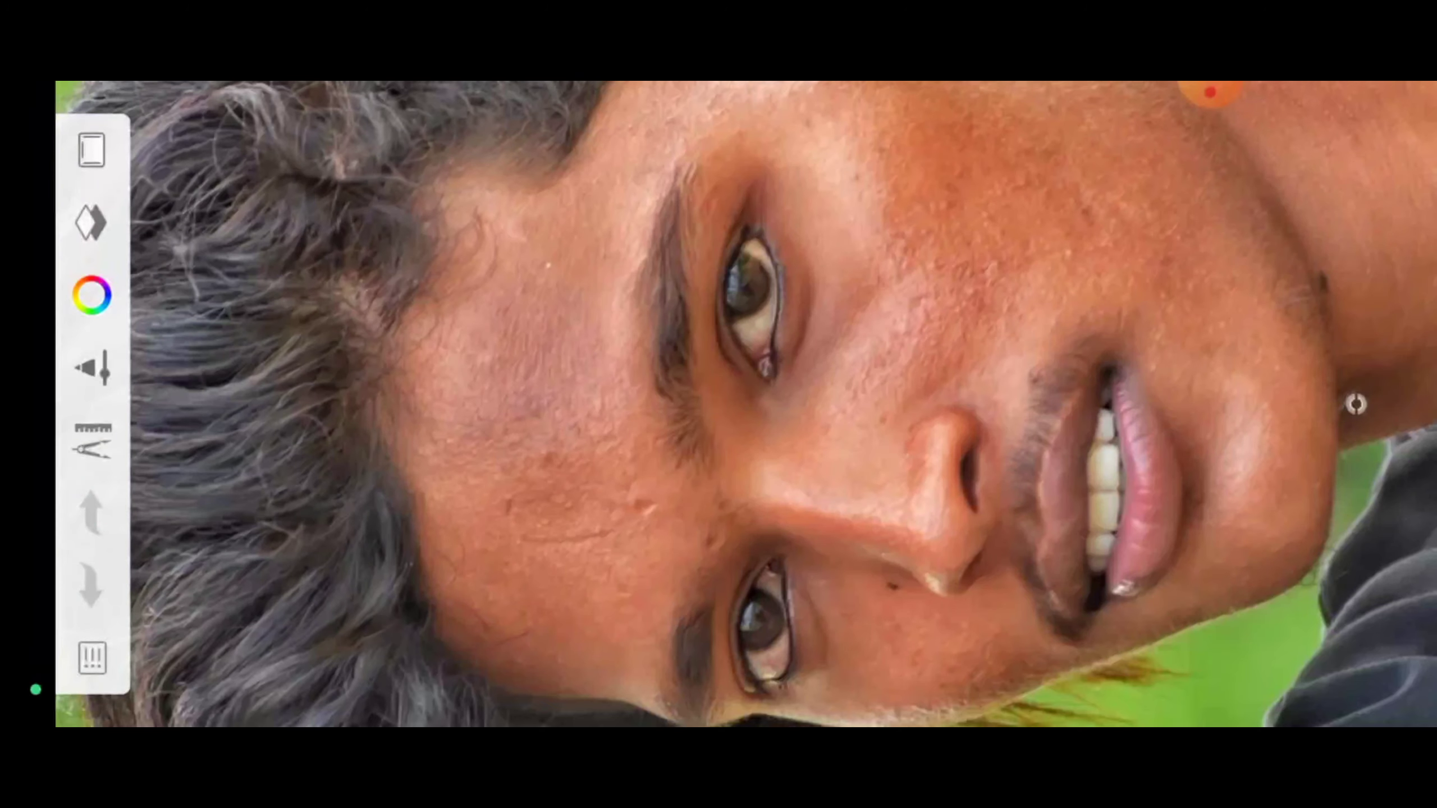
pyautogui.scroll(-3, 729, 440)
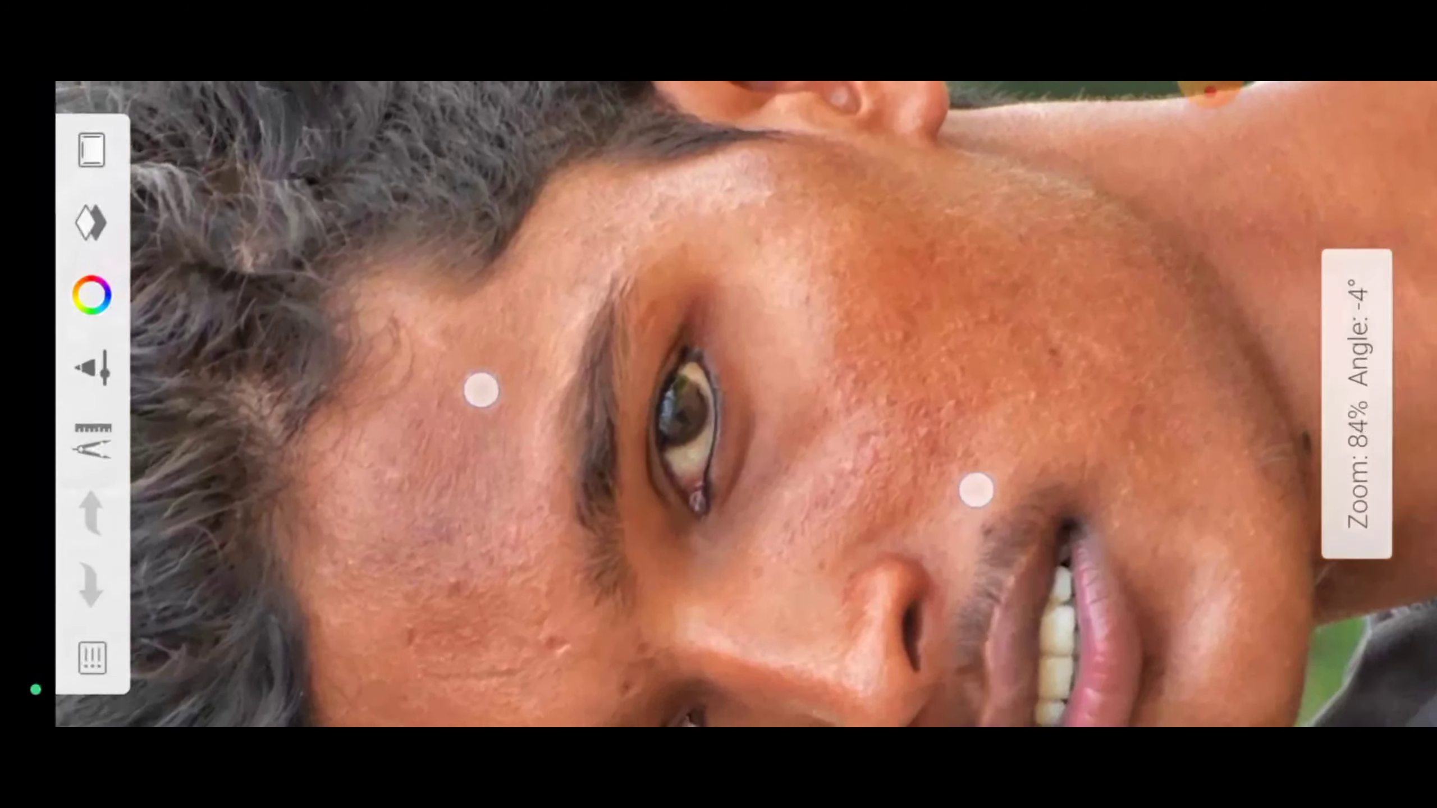
pyautogui.moveTo(728, 440); pyautogui.dragTo(809, 306)
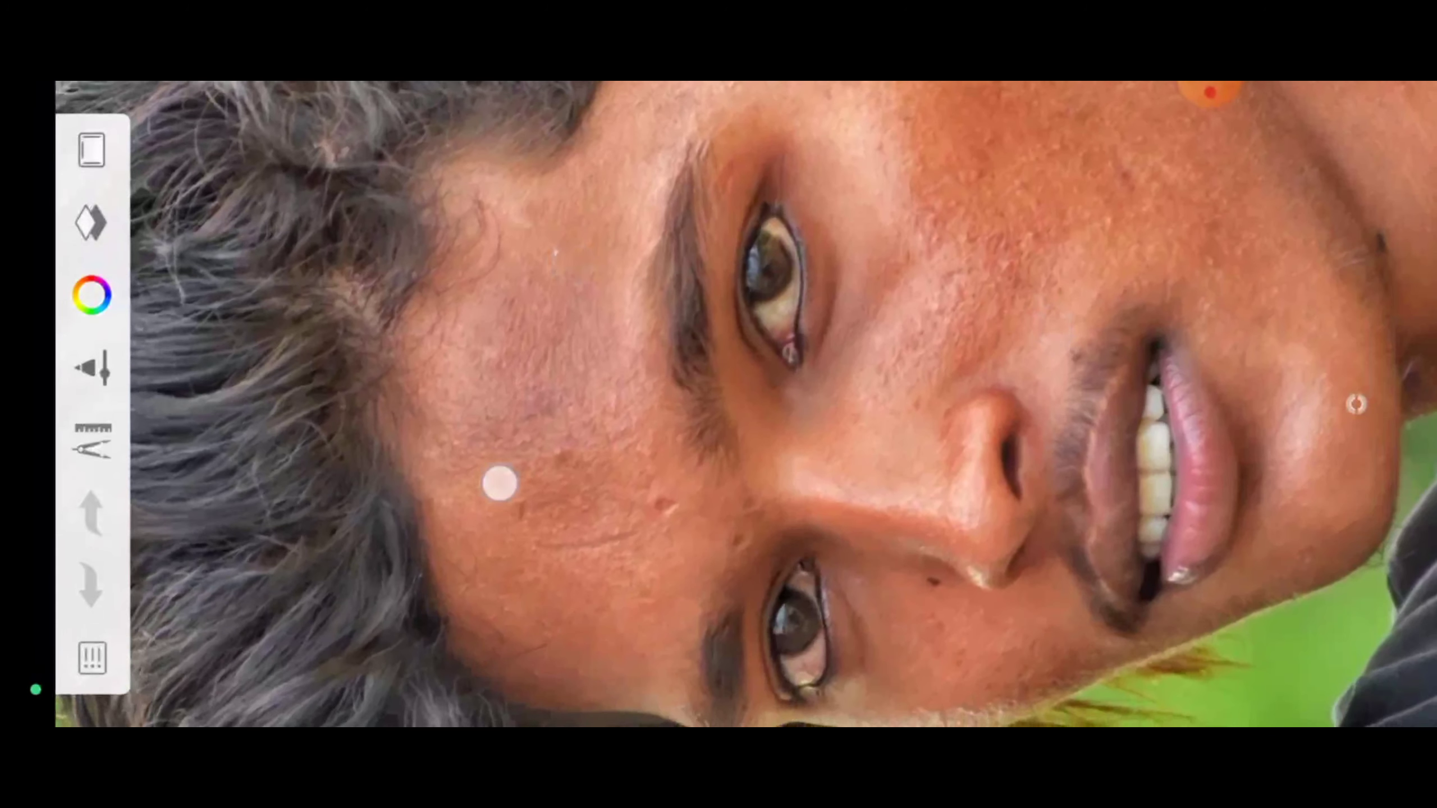
pyautogui.scroll(5, 735, 453)
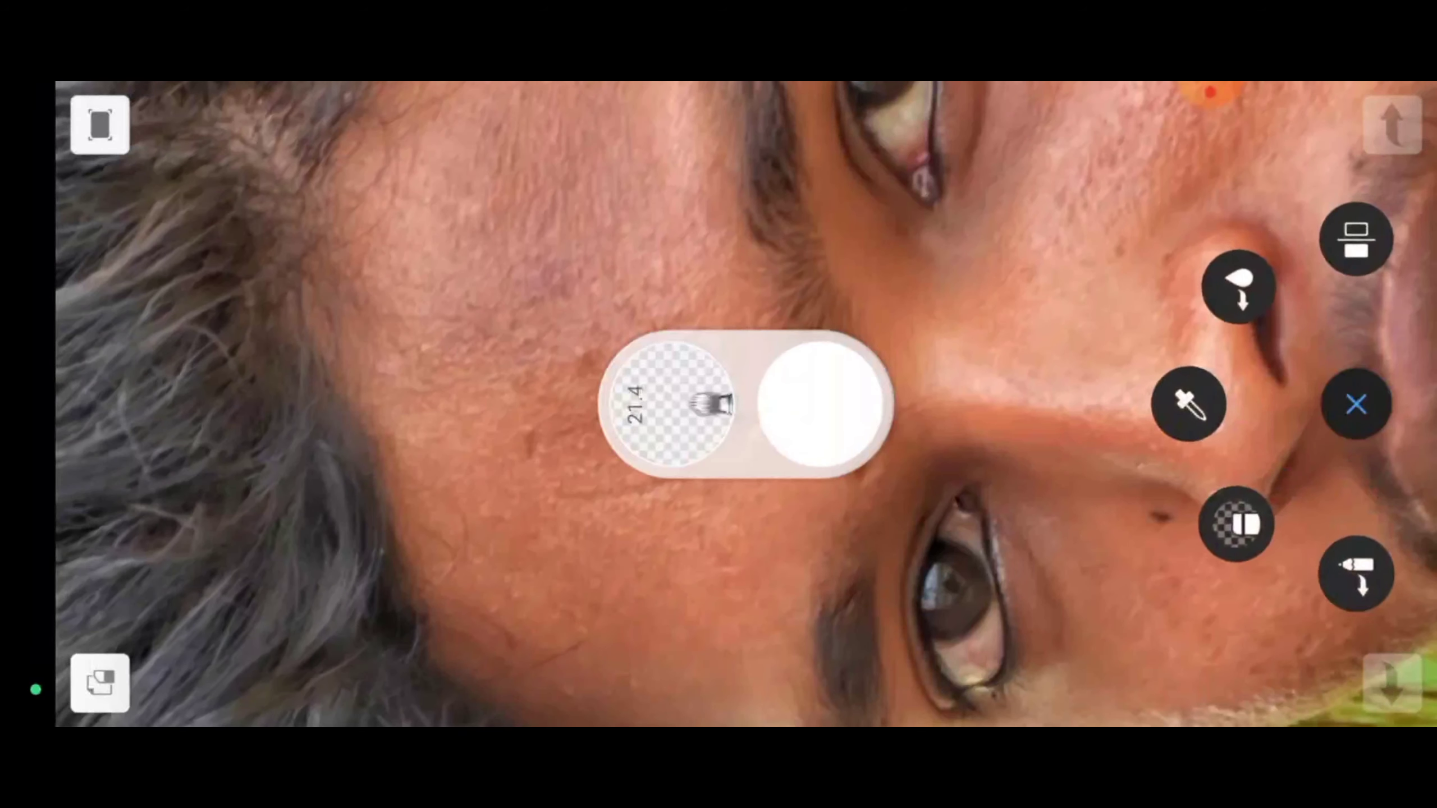
pyautogui.moveTo(744, 404); pyautogui.dragTo(712, 282)
pyautogui.moveTo(743, 404); pyautogui.dragTo(706, 208)
pyautogui.moveTo(744, 404); pyautogui.dragTo(699, 315)
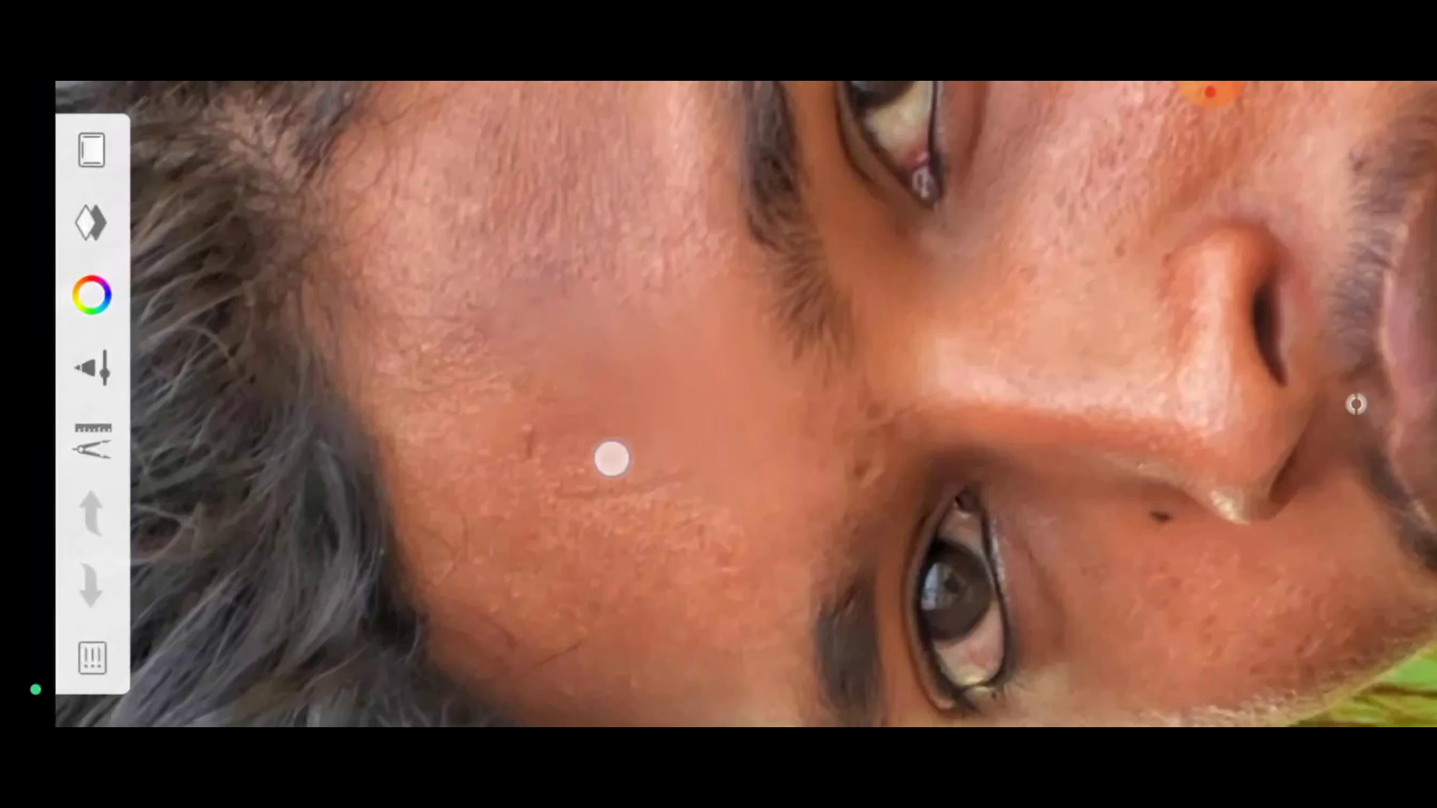
pyautogui.click(371, 446)
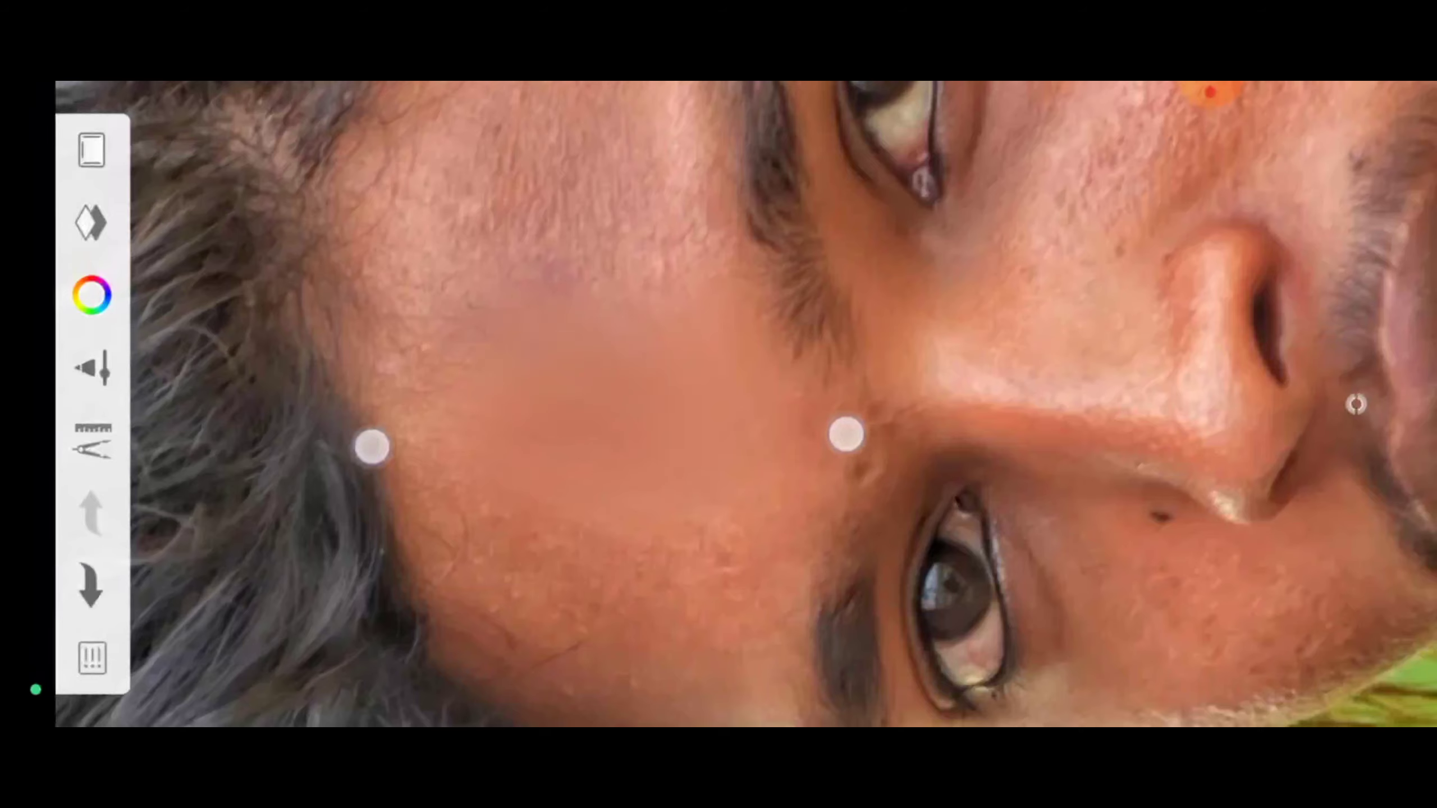
pyautogui.moveTo(362, 431); pyautogui.dragTo(378, 314)
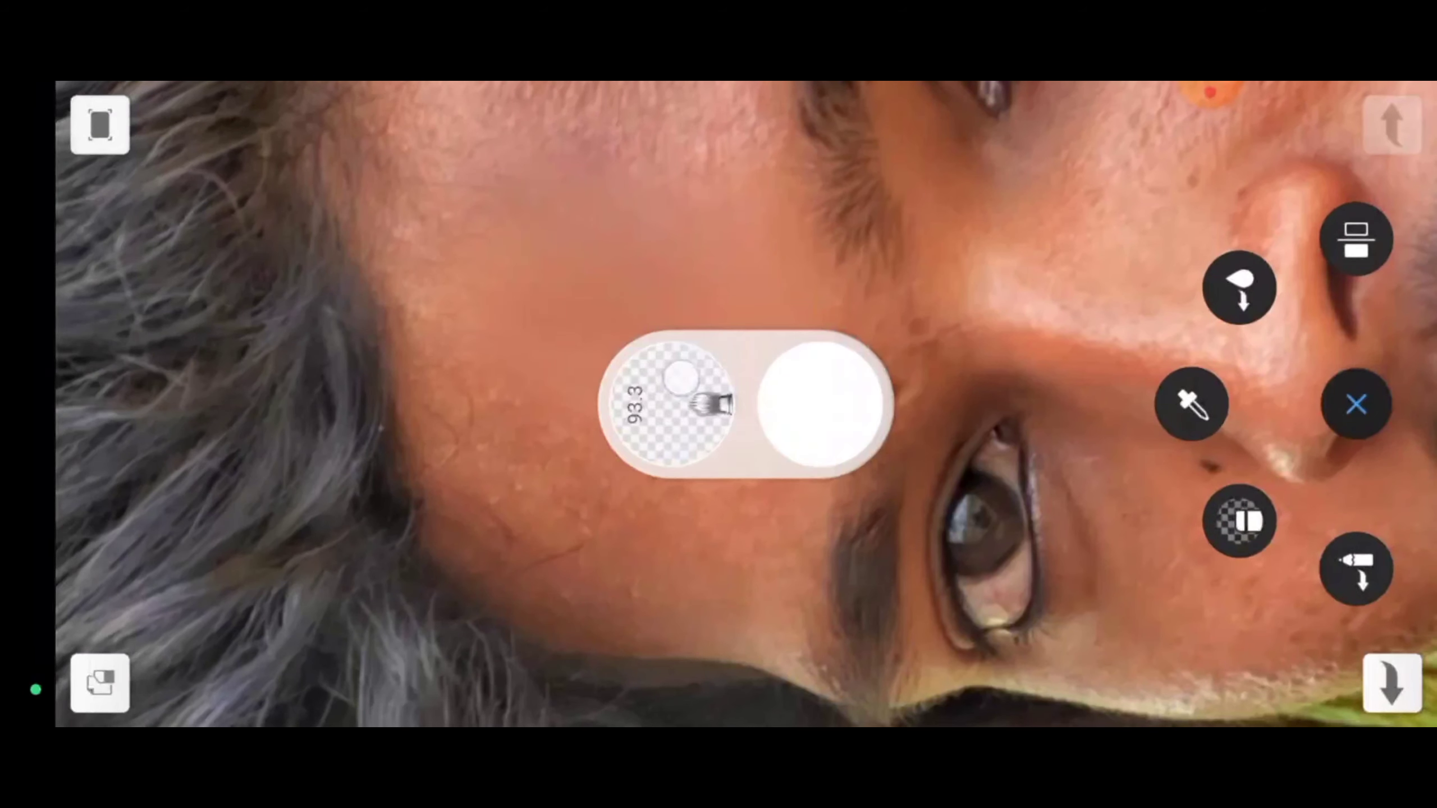
pyautogui.moveTo(735, 401)
pyautogui.mouseDown()
pyautogui.moveTo(680, 324)
pyautogui.moveTo(762, 413)
pyautogui.mouseUp()
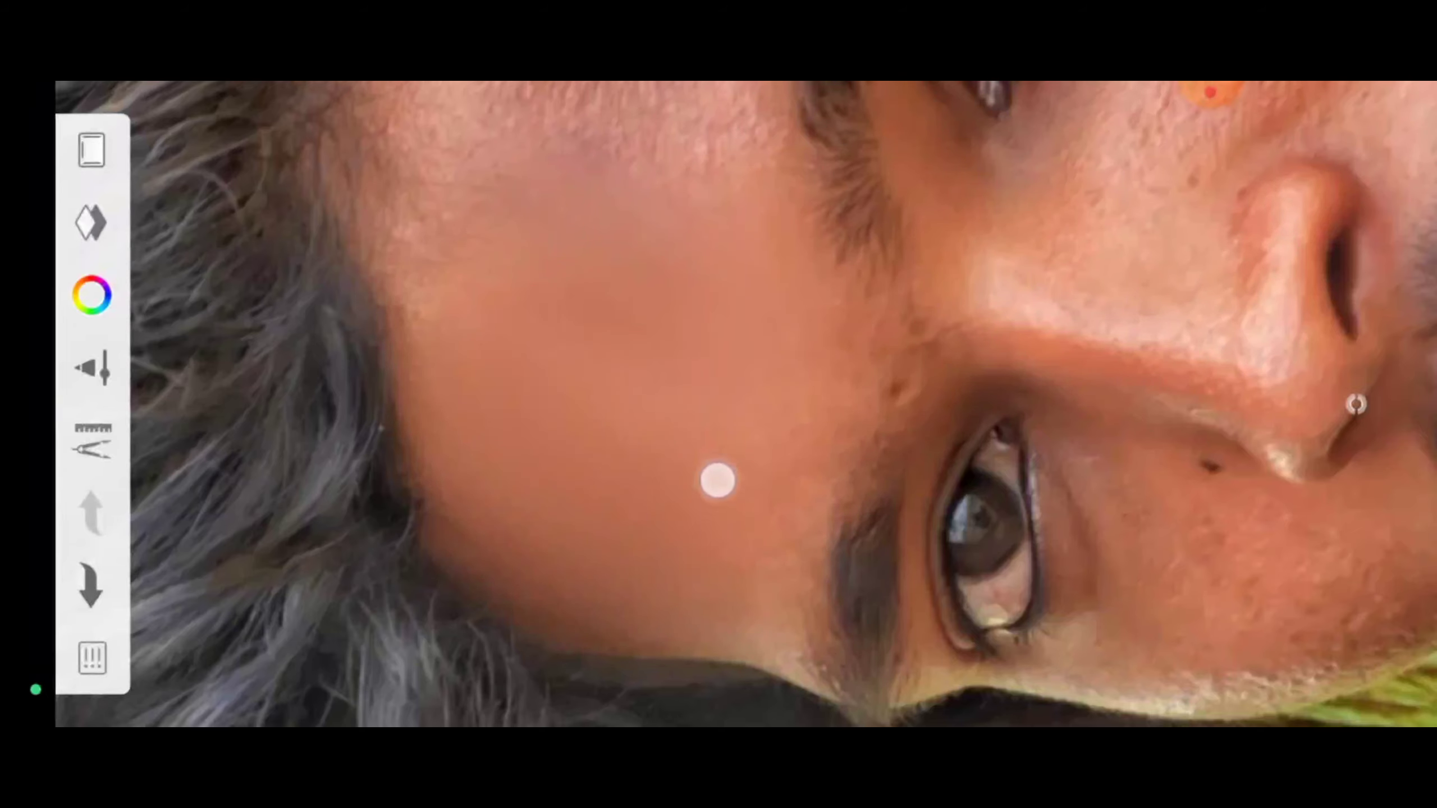
# - Smudge the forehead and under-eye skin while zooming around the eyes
pyautogui.moveTo(746, 566); pyautogui.dragTo(857, 413)
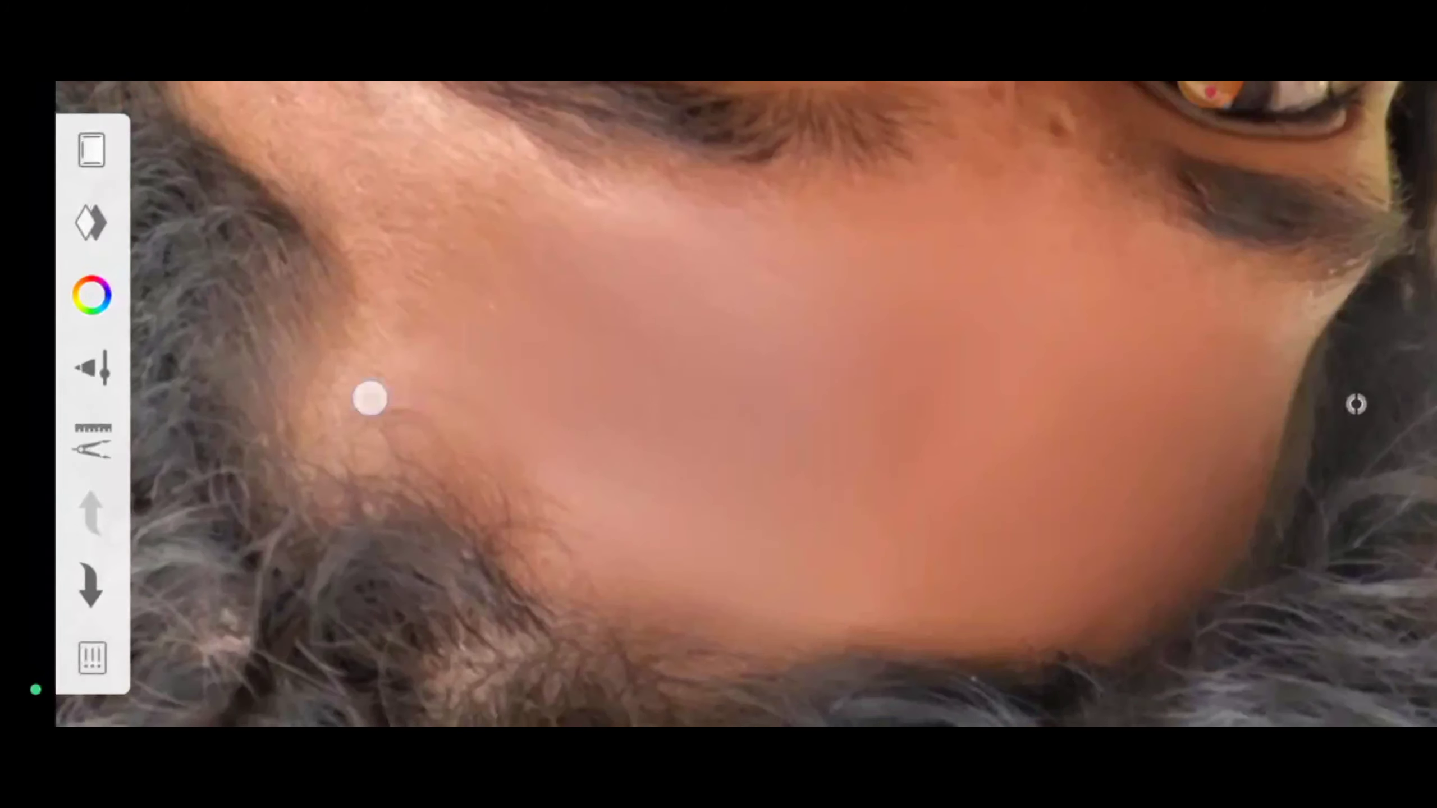
pyautogui.moveTo(453, 439)
pyautogui.mouseDown()
pyautogui.moveTo(759, 381)
pyautogui.moveTo(499, 357)
pyautogui.mouseUp()
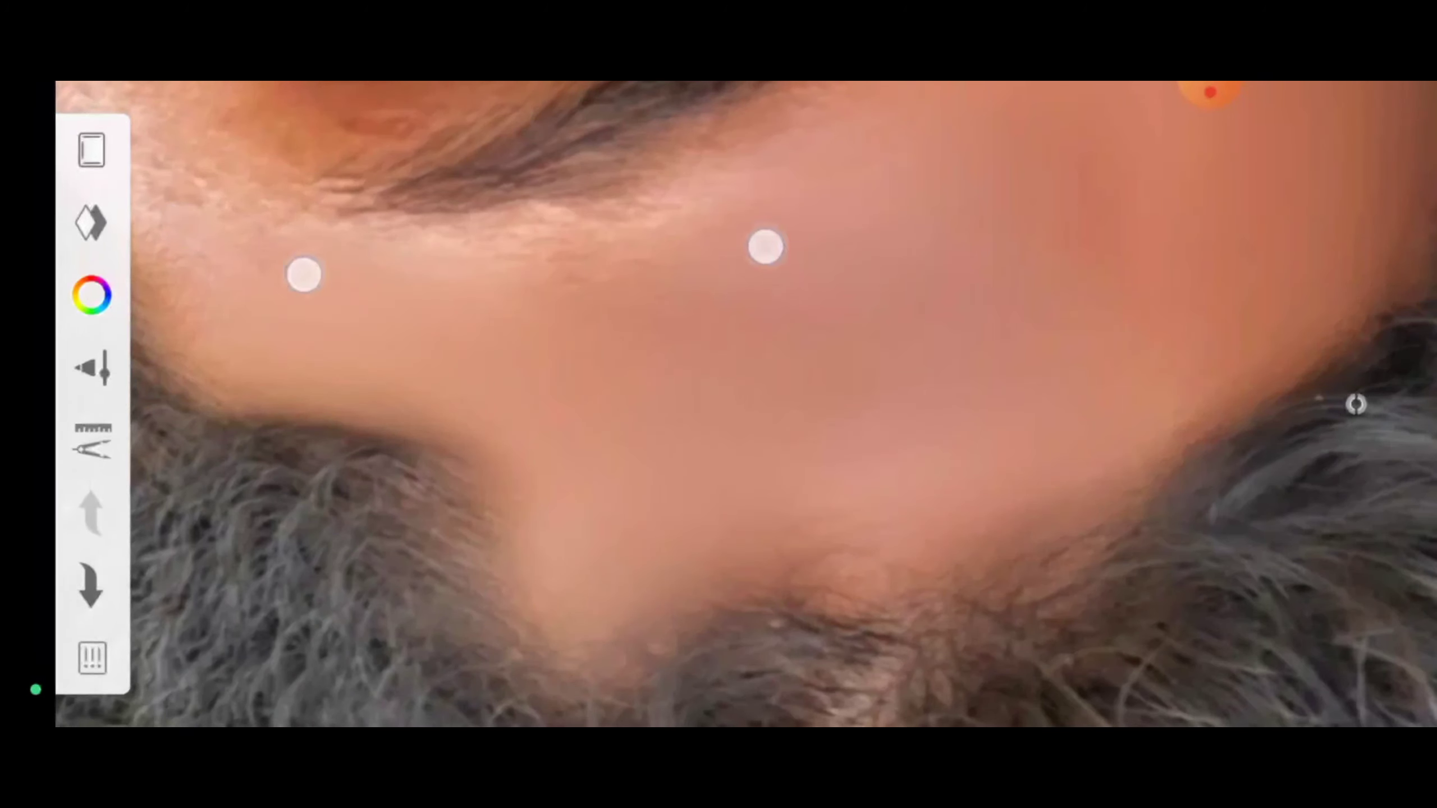
pyautogui.moveTo(766, 246)
pyautogui.mouseDown()
pyautogui.moveTo(684, 411)
pyautogui.moveTo(747, 425)
pyautogui.moveTo(738, 533)
pyautogui.mouseUp()
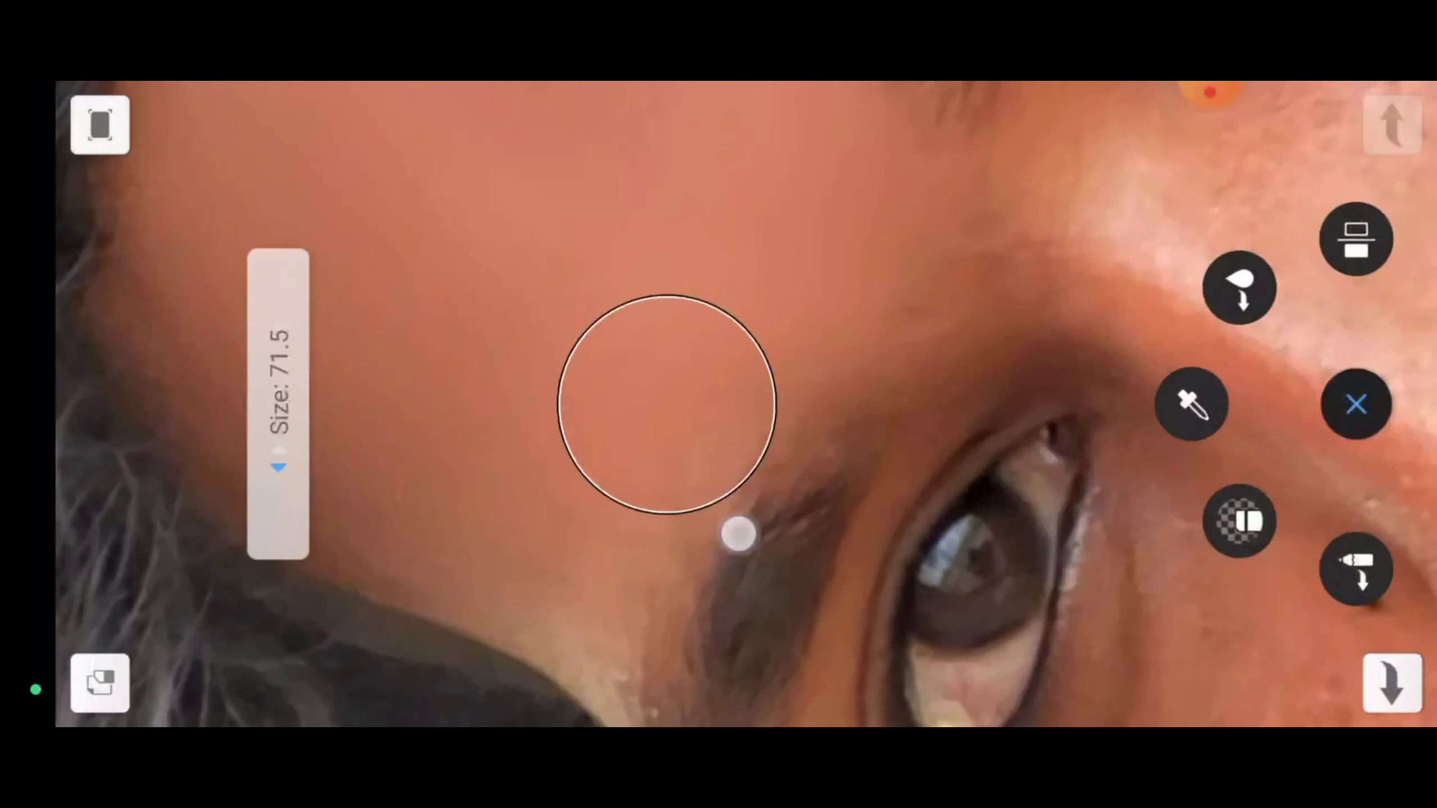
pyautogui.moveTo(558, 620)
pyautogui.mouseDown()
pyautogui.moveTo(601, 361)
pyautogui.moveTo(551, 481)
pyautogui.mouseUp()
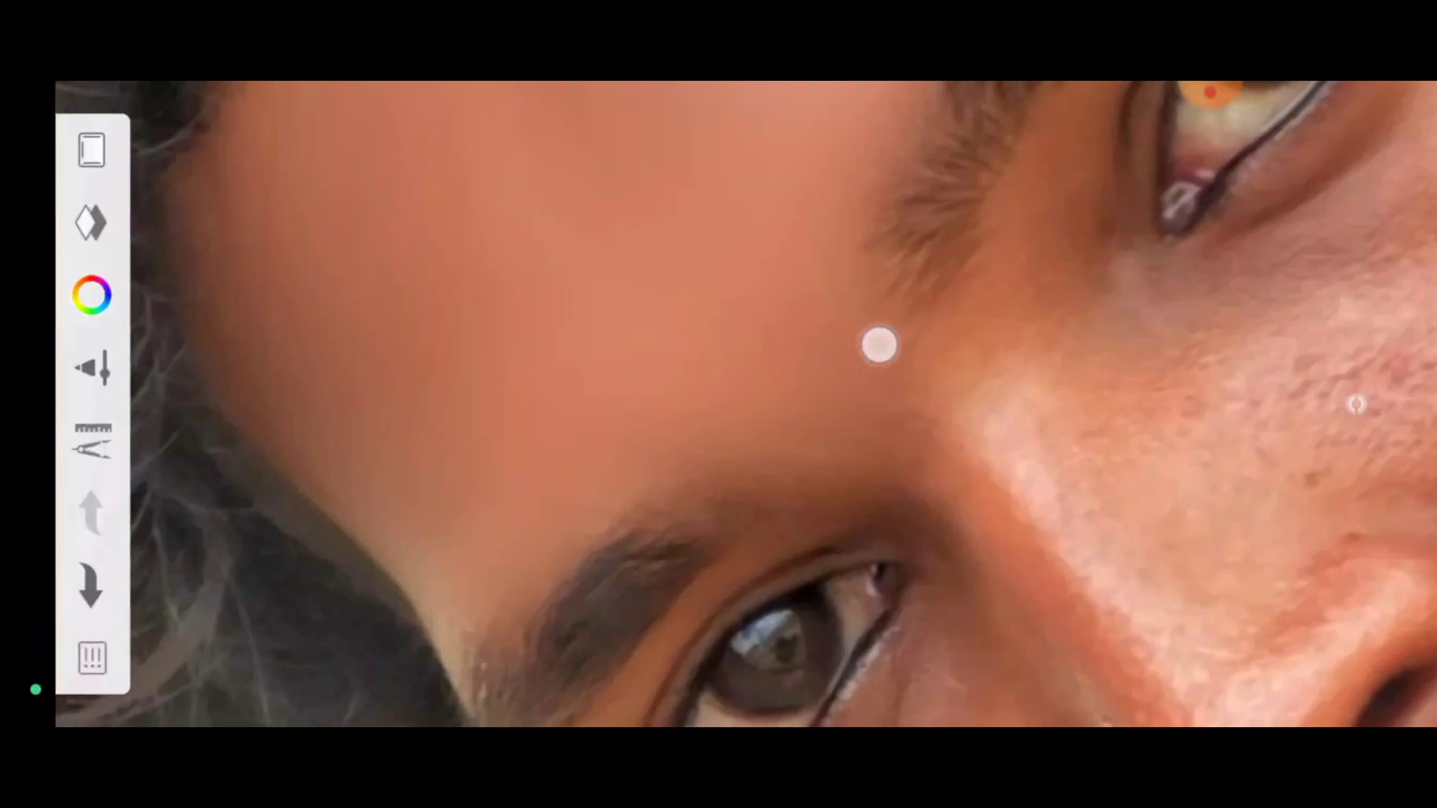
pyautogui.moveTo(879, 344)
pyautogui.mouseDown()
pyautogui.moveTo(984, 552)
pyautogui.moveTo(1050, 470)
pyautogui.mouseUp()
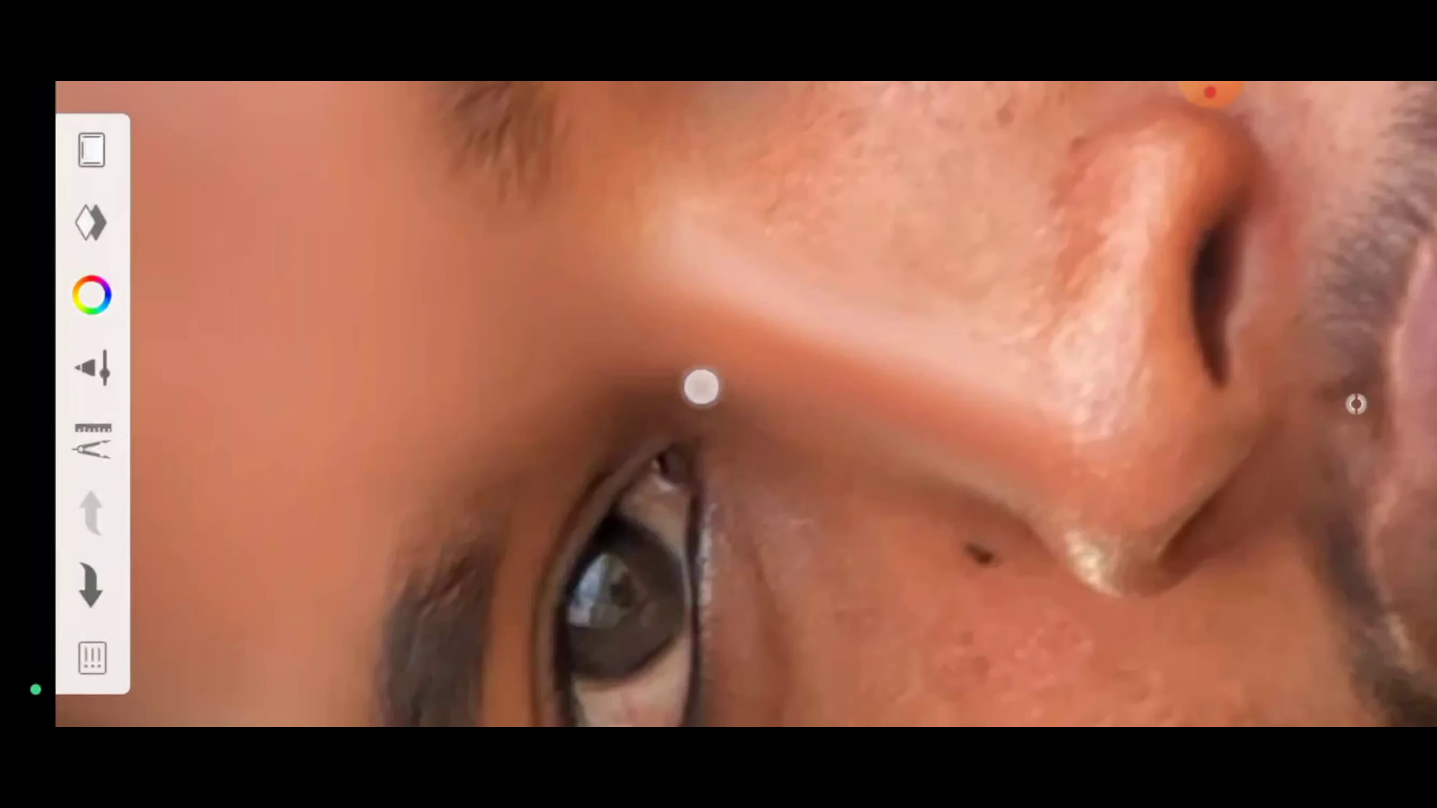
pyautogui.moveTo(701, 387); pyautogui.dragTo(707, 518)
pyautogui.moveTo(454, 204); pyautogui.dragTo(458, 331)
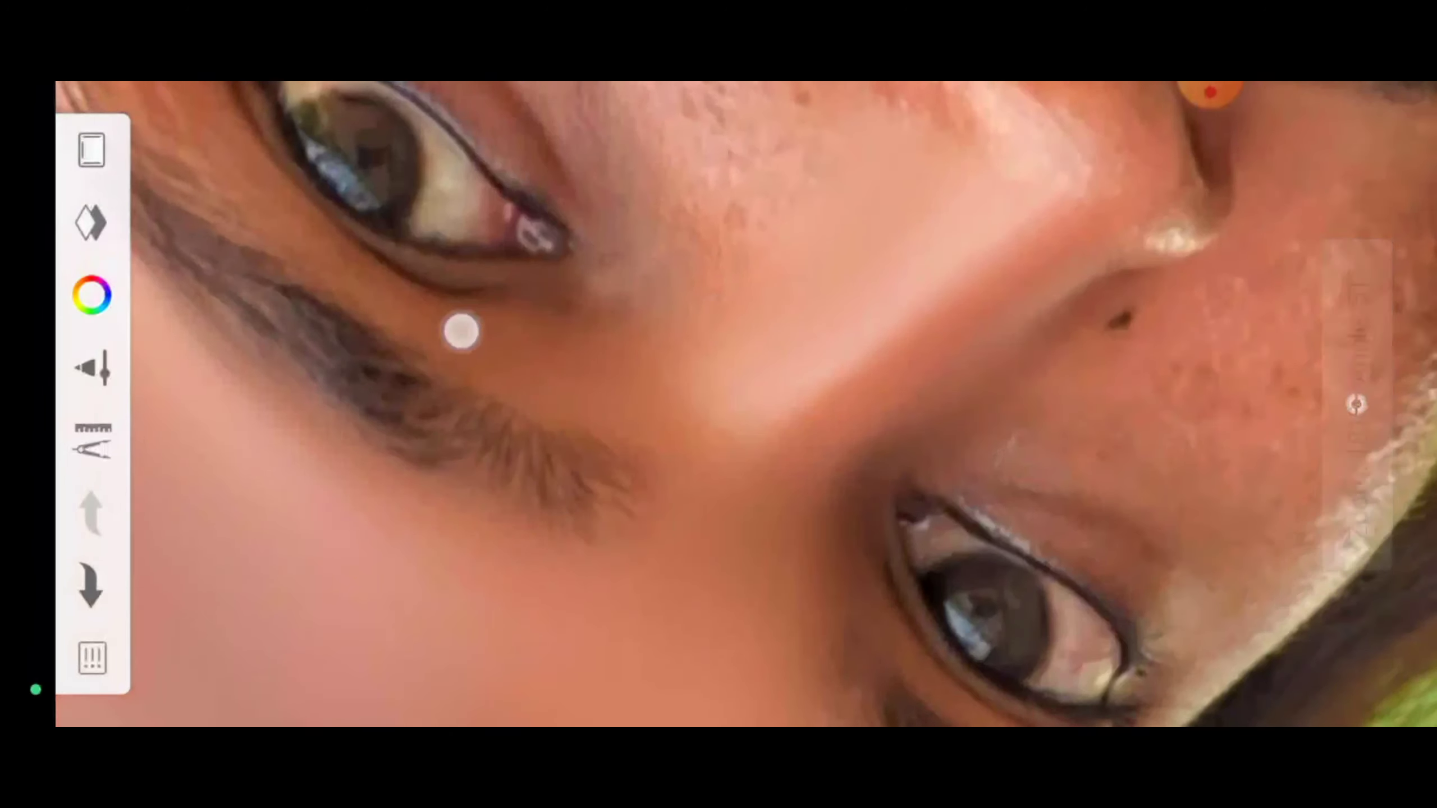
pyautogui.moveTo(324, 327); pyautogui.dragTo(490, 274)
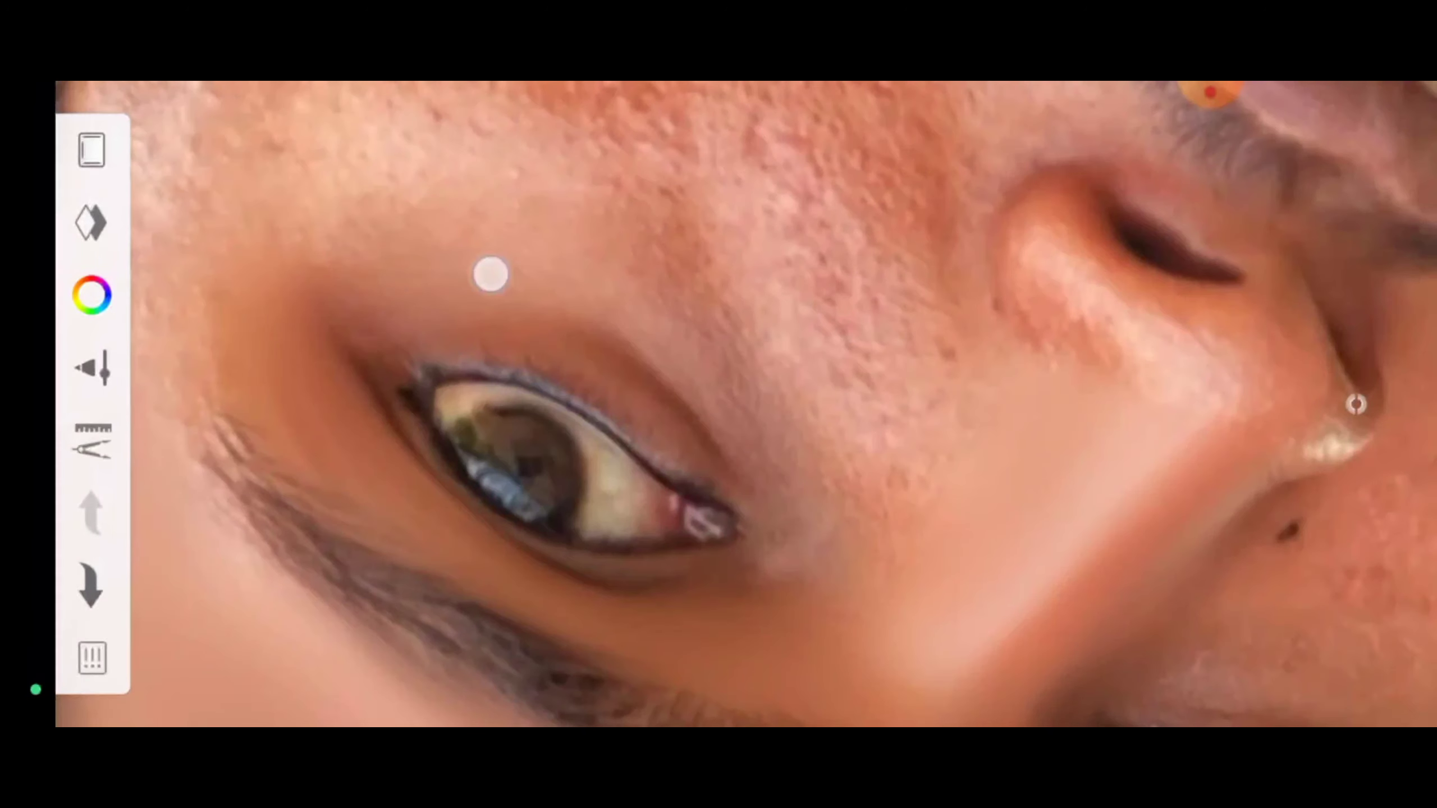
# - Smudge the cheek beside the nose and below the eye, out toward the ear
pyautogui.moveTo(812, 553); pyautogui.dragTo(648, 331)
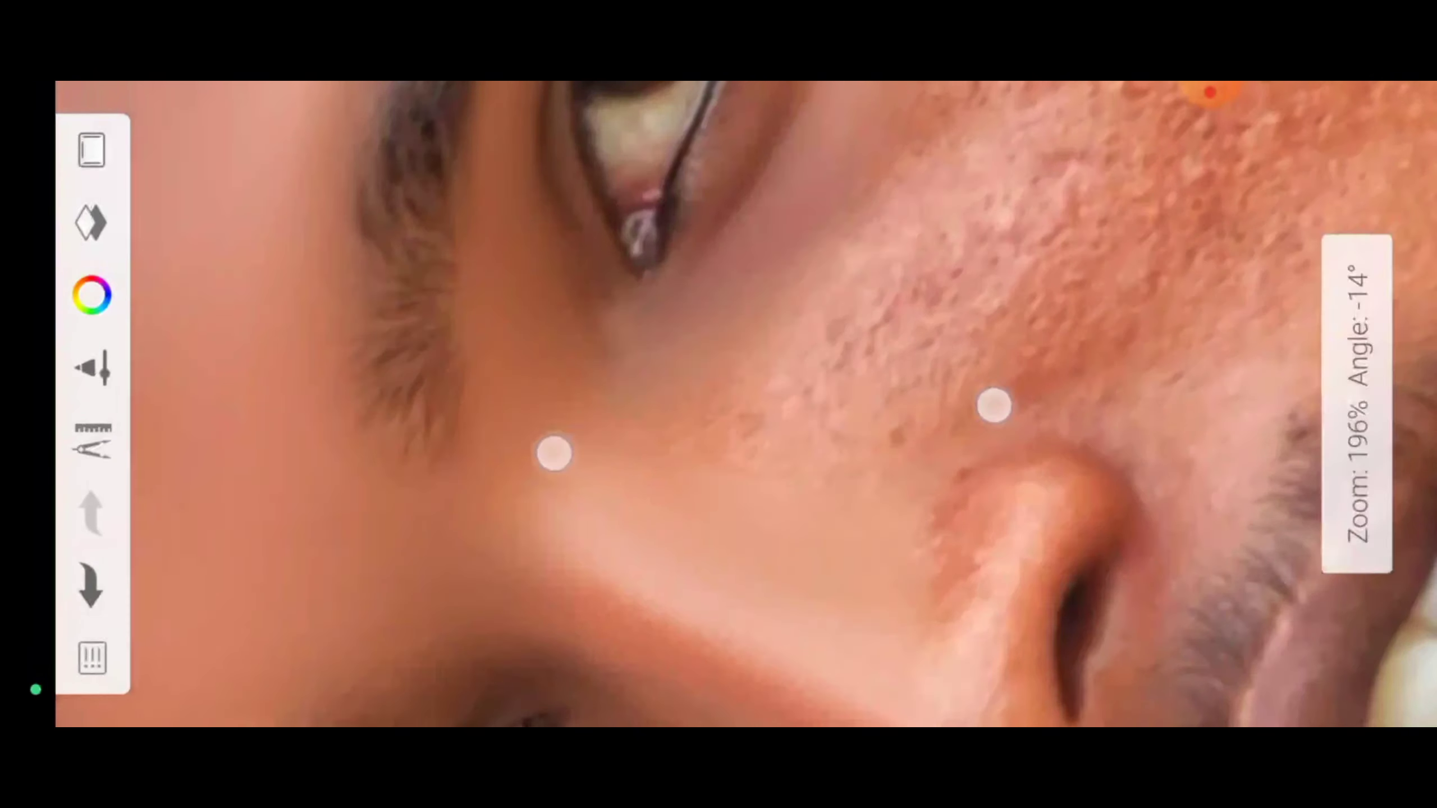
pyautogui.moveTo(552, 453)
pyautogui.mouseDown()
pyautogui.moveTo(624, 425)
pyautogui.moveTo(928, 517)
pyautogui.mouseUp()
pyautogui.moveTo(813, 440); pyautogui.dragTo(712, 388)
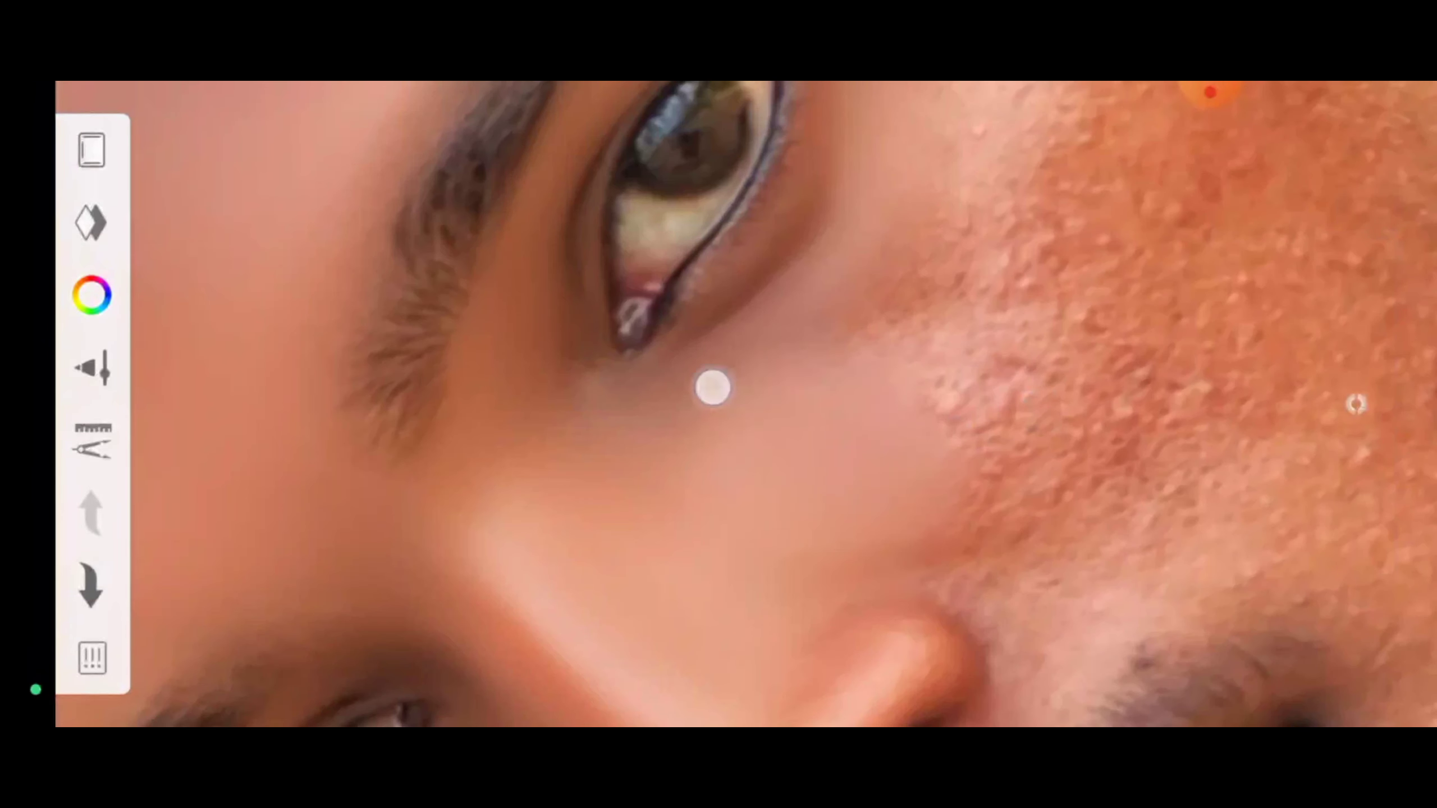
pyautogui.moveTo(910, 286)
pyautogui.mouseDown()
pyautogui.moveTo(779, 559)
pyautogui.moveTo(667, 310)
pyautogui.mouseUp()
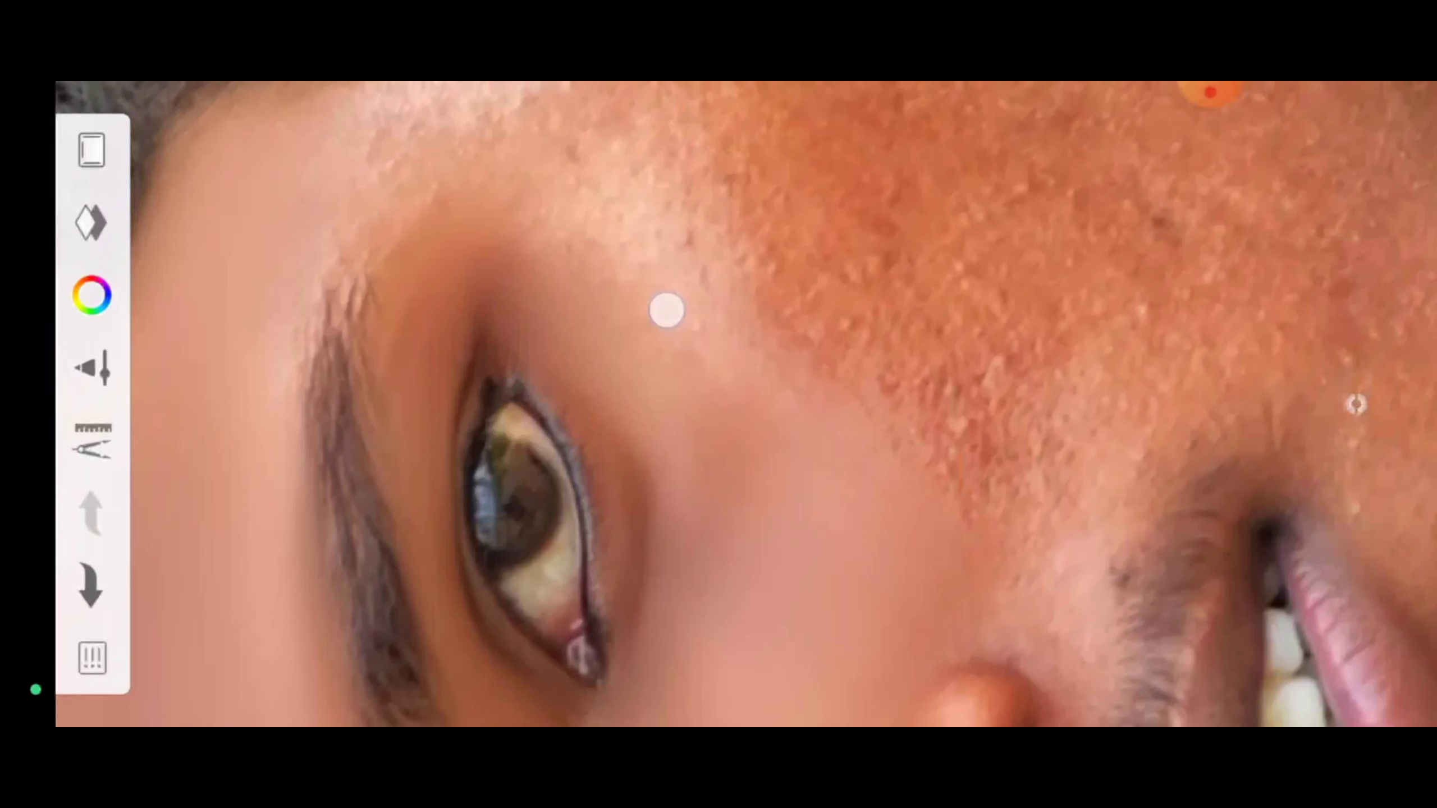
pyautogui.moveTo(726, 527)
pyautogui.mouseDown()
pyautogui.moveTo(632, 327)
pyautogui.moveTo(515, 344)
pyautogui.mouseUp()
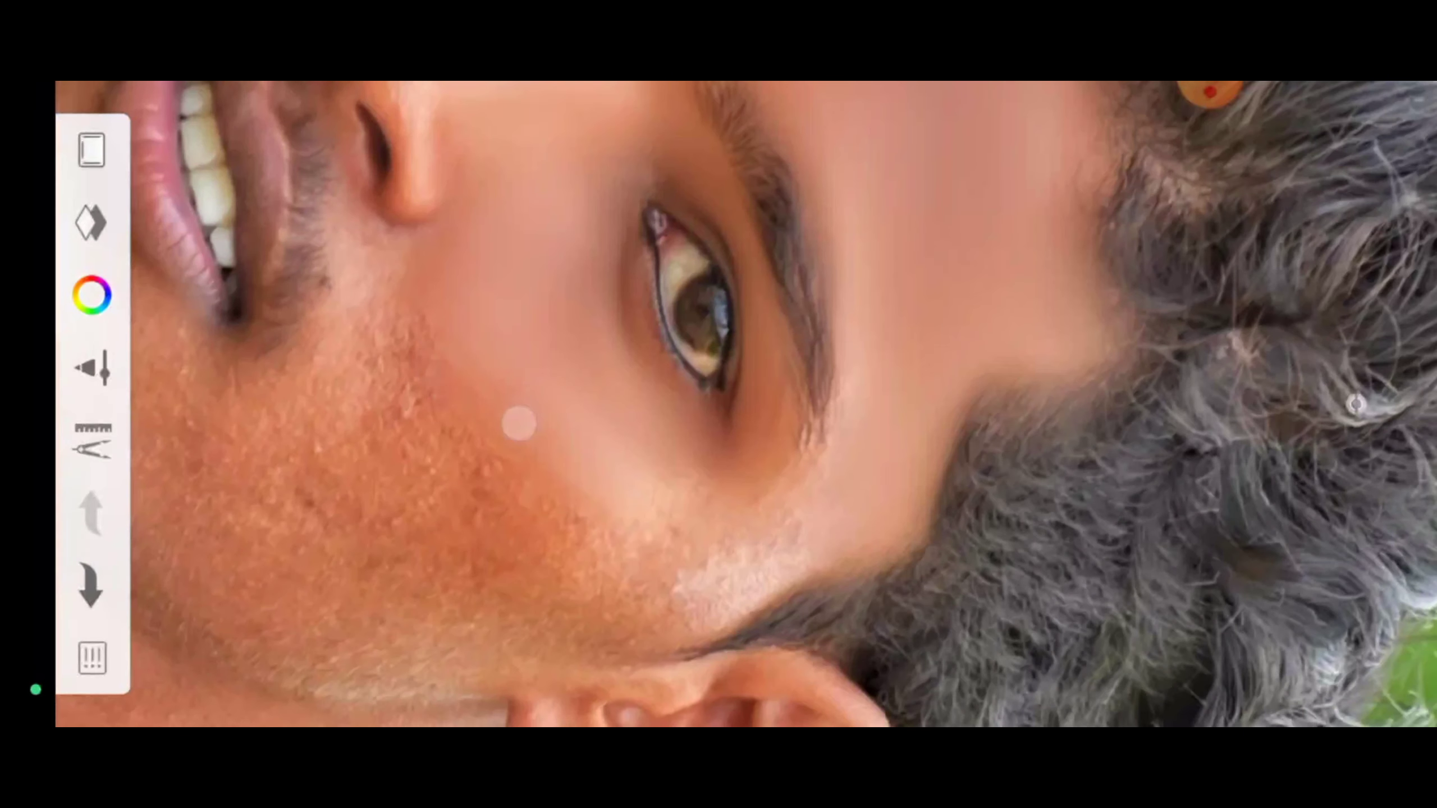
pyautogui.moveTo(518, 422)
pyautogui.mouseDown()
pyautogui.moveTo(686, 334)
pyautogui.moveTo(635, 485)
pyautogui.mouseUp()
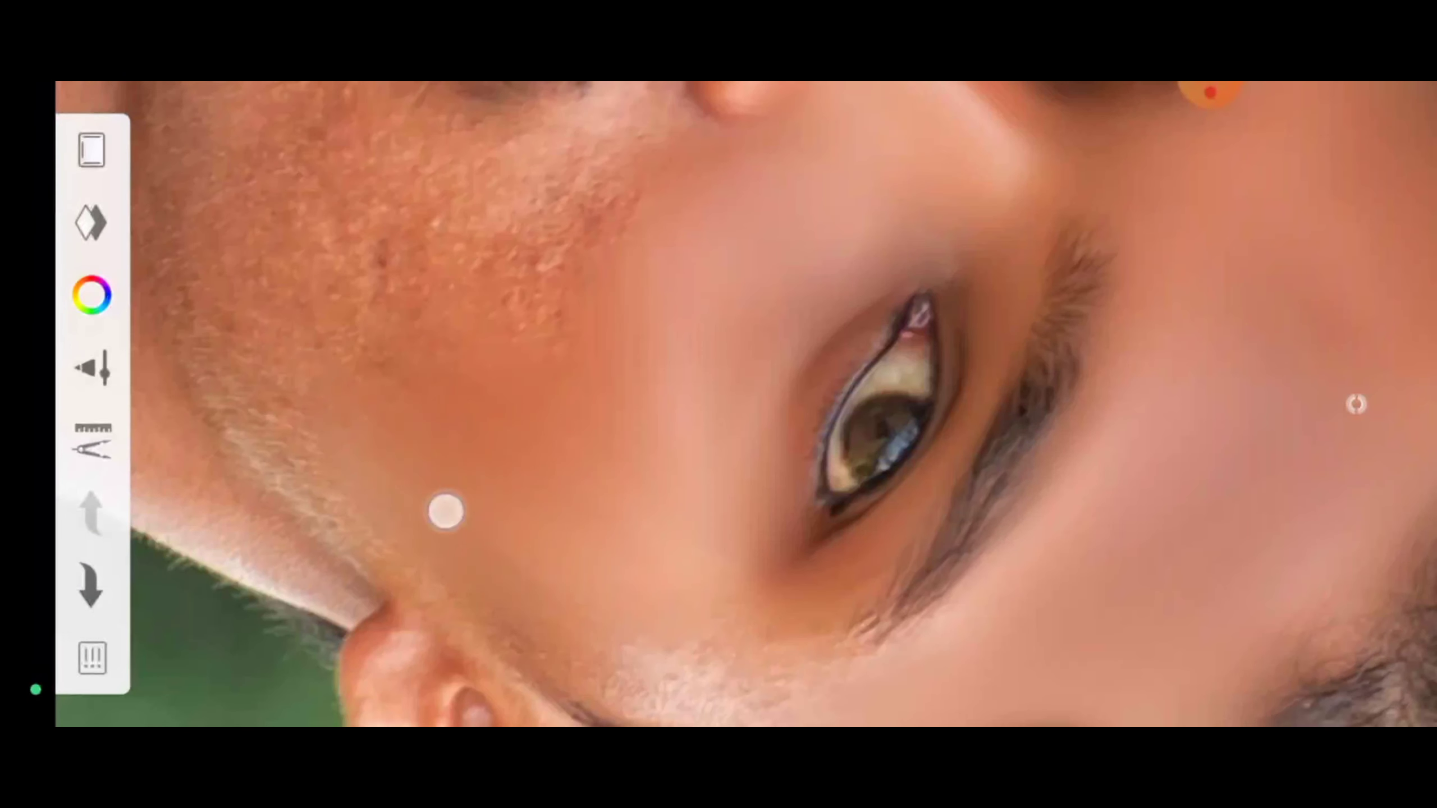
pyautogui.moveTo(446, 511)
pyautogui.mouseDown()
pyautogui.moveTo(458, 286)
pyautogui.moveTo(747, 448)
pyautogui.mouseUp()
pyautogui.moveTo(654, 479)
pyautogui.mouseDown()
pyautogui.moveTo(638, 308)
pyautogui.moveTo(561, 375)
pyautogui.moveTo(563, 478)
pyautogui.mouseUp()
# - Smudge the cheek below the ear and beside the mouth
pyautogui.moveTo(478, 507)
pyautogui.mouseDown()
pyautogui.moveTo(571, 264)
pyautogui.moveTo(401, 221)
pyautogui.moveTo(561, 251)
pyautogui.mouseUp()
pyautogui.click(758, 514)
pyautogui.moveTo(758, 514); pyautogui.dragTo(629, 304)
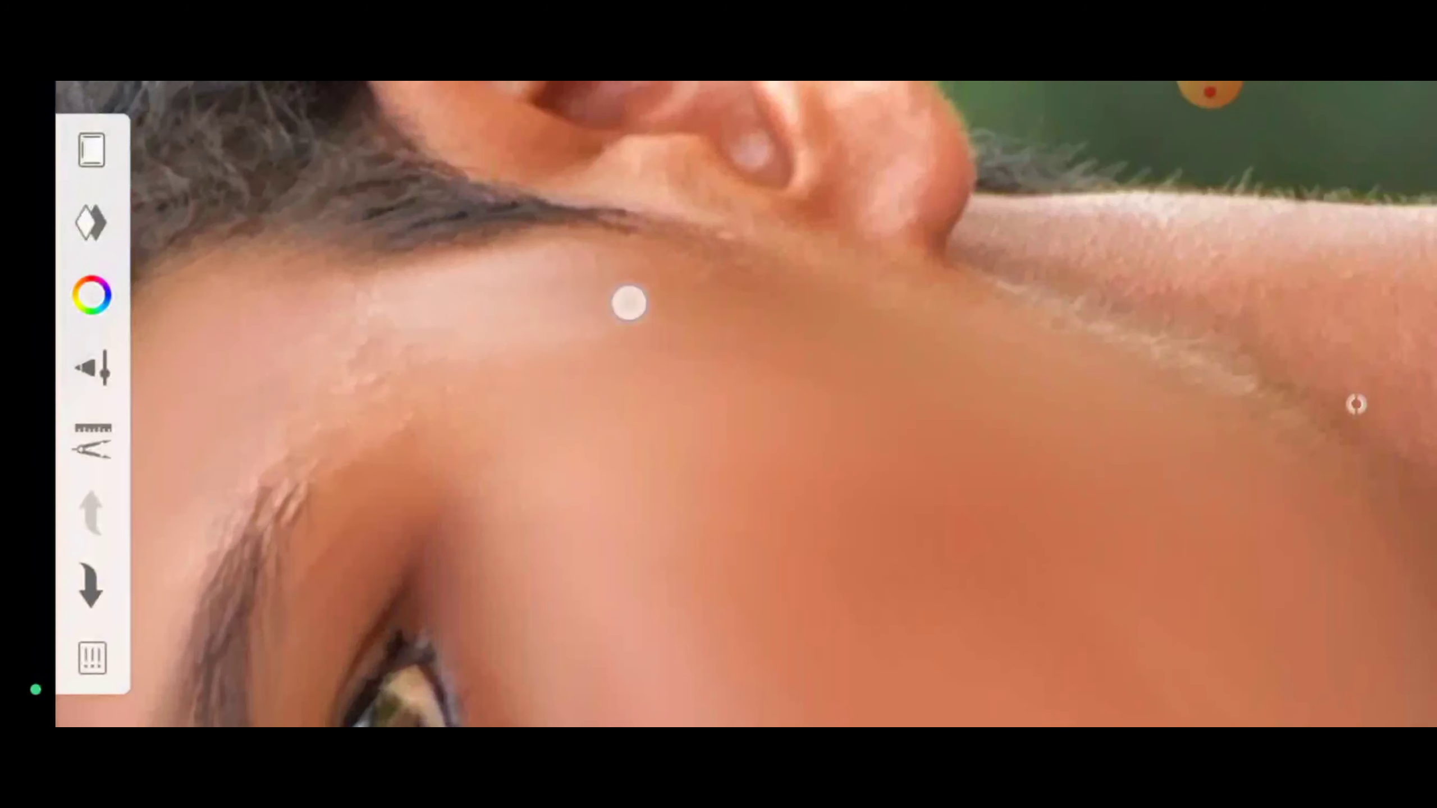
pyautogui.moveTo(776, 383)
pyautogui.mouseDown()
pyautogui.moveTo(270, 539)
pyautogui.moveTo(407, 359)
pyautogui.moveTo(580, 352)
pyautogui.moveTo(465, 393)
pyautogui.moveTo(365, 373)
pyautogui.mouseUp()
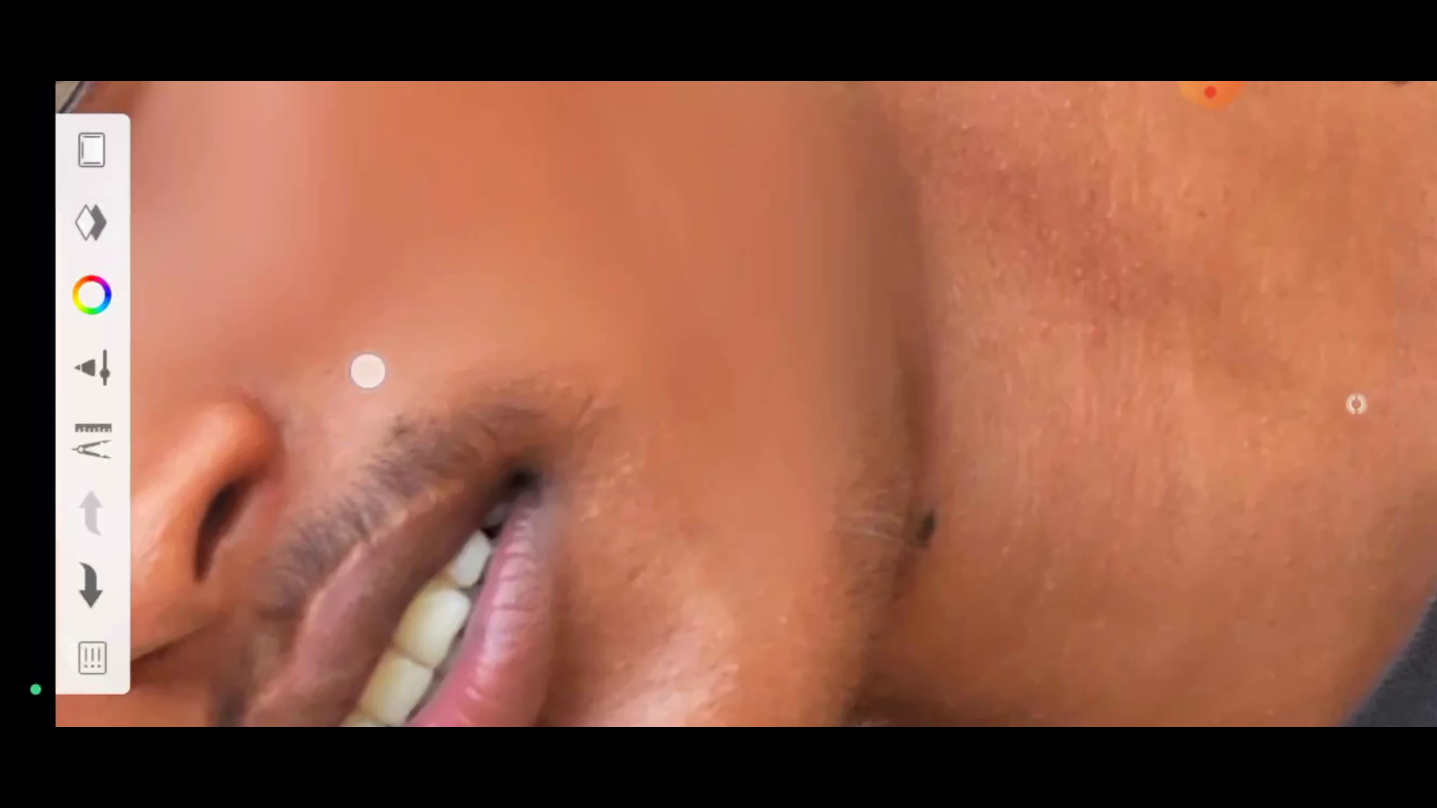
pyautogui.click(744, 491)
pyautogui.moveTo(744, 491)
pyautogui.mouseDown()
pyautogui.moveTo(353, 308)
pyautogui.moveTo(572, 378)
pyautogui.moveTo(517, 359)
pyautogui.moveTo(325, 362)
pyautogui.mouseUp()
# - Smudge the skin around the nose and the cheek below it toward the jawline
pyautogui.moveTo(554, 311)
pyautogui.mouseDown()
pyautogui.moveTo(449, 292)
pyautogui.moveTo(532, 309)
pyautogui.mouseUp()
pyautogui.moveTo(430, 254); pyautogui.dragTo(391, 227)
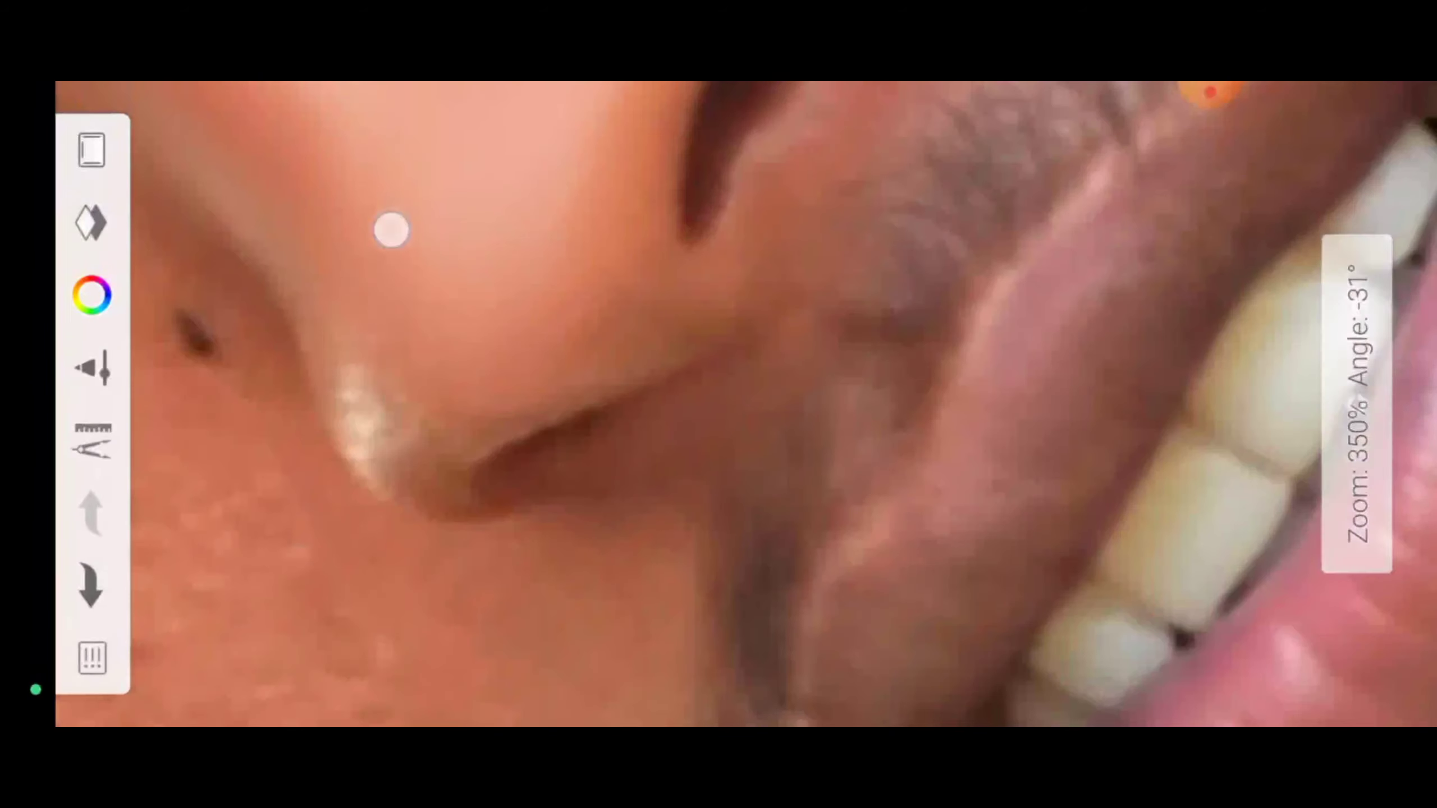
pyautogui.moveTo(667, 402)
pyautogui.mouseDown()
pyautogui.moveTo(503, 273)
pyautogui.moveTo(414, 431)
pyautogui.moveTo(322, 294)
pyautogui.mouseUp()
pyautogui.moveTo(387, 340)
pyautogui.mouseDown()
pyautogui.moveTo(587, 289)
pyautogui.moveTo(517, 359)
pyautogui.moveTo(526, 280)
pyautogui.moveTo(667, 356)
pyautogui.mouseUp()
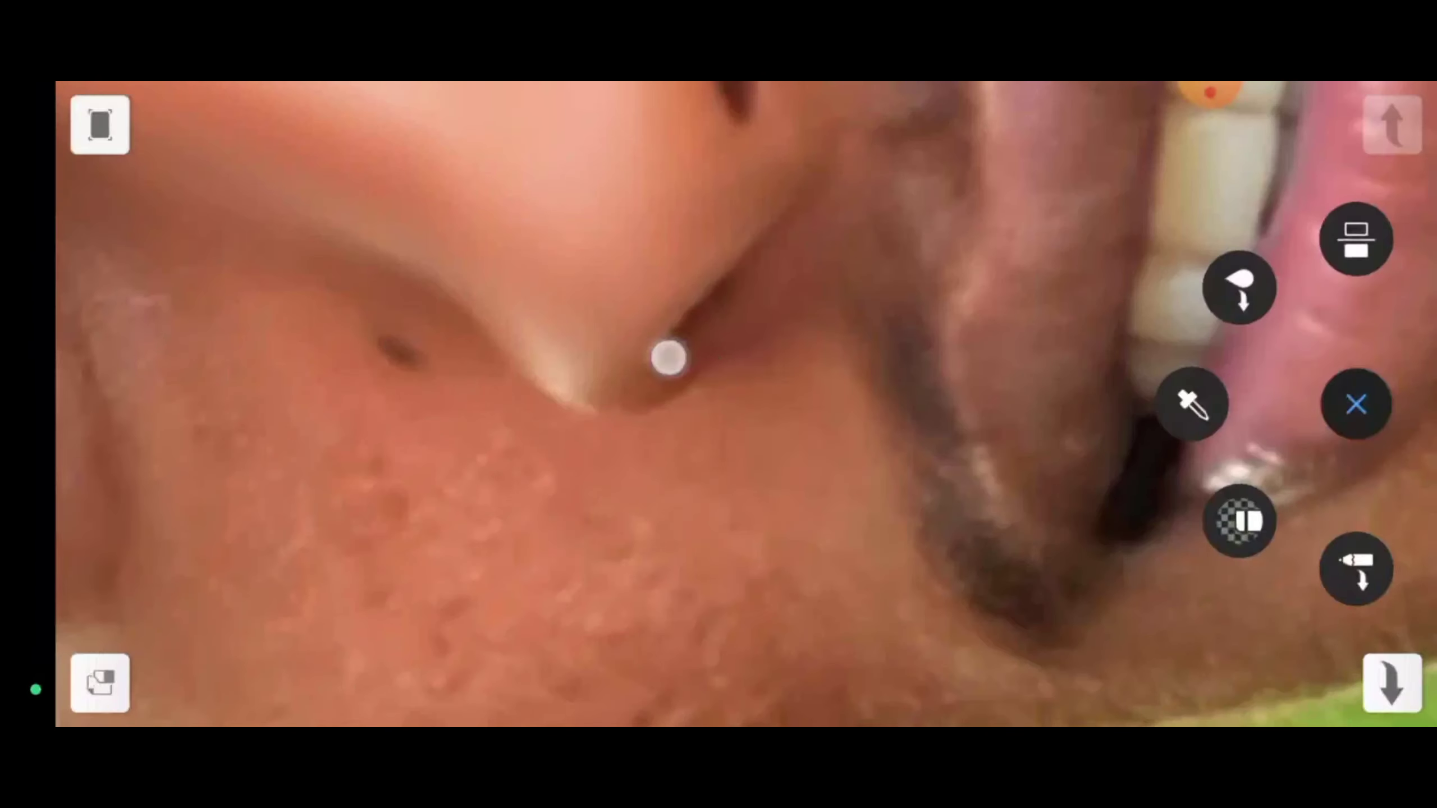
pyautogui.moveTo(376, 424); pyautogui.dragTo(652, 526)
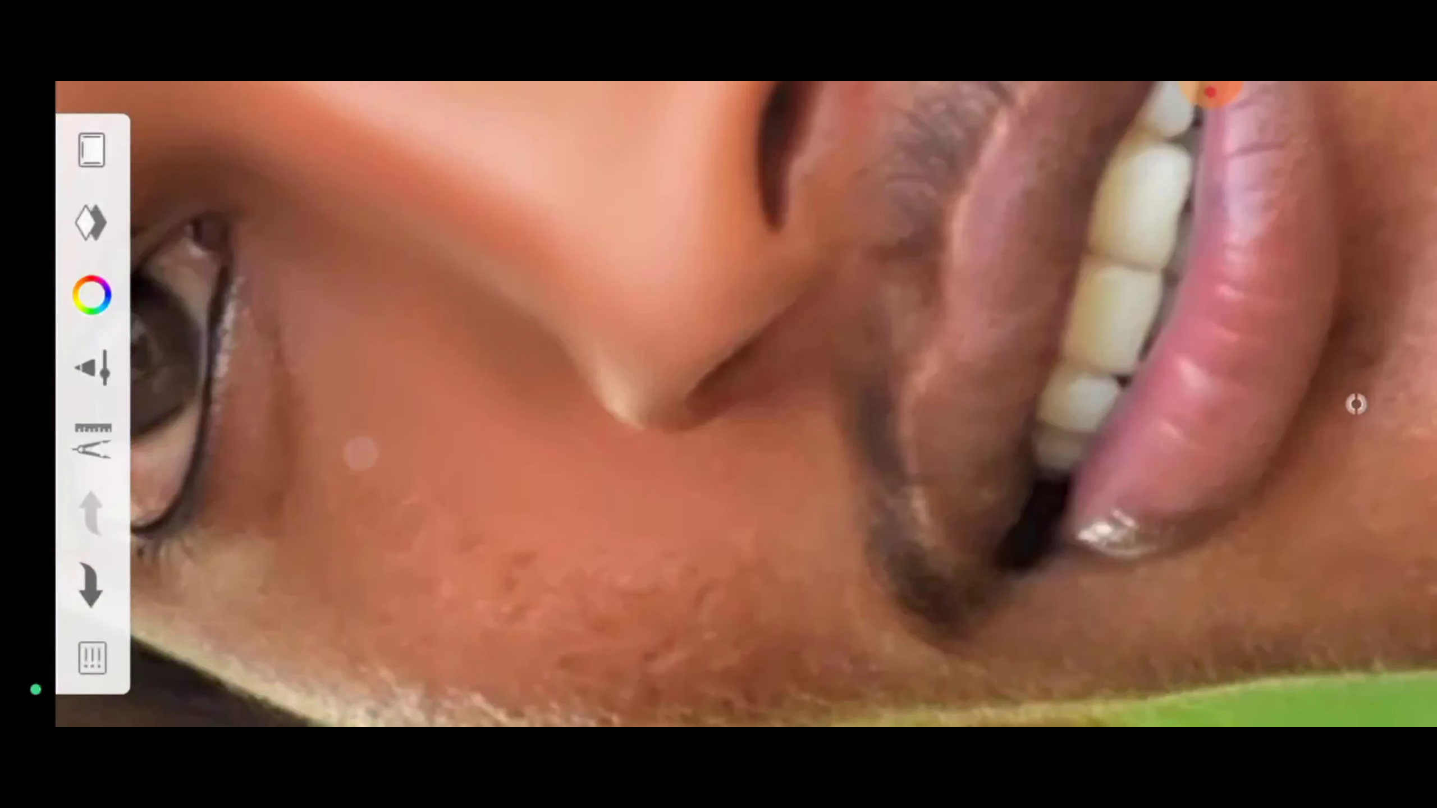
pyautogui.moveTo(361, 452)
pyautogui.mouseDown()
pyautogui.moveTo(542, 484)
pyautogui.moveTo(589, 544)
pyautogui.mouseUp()
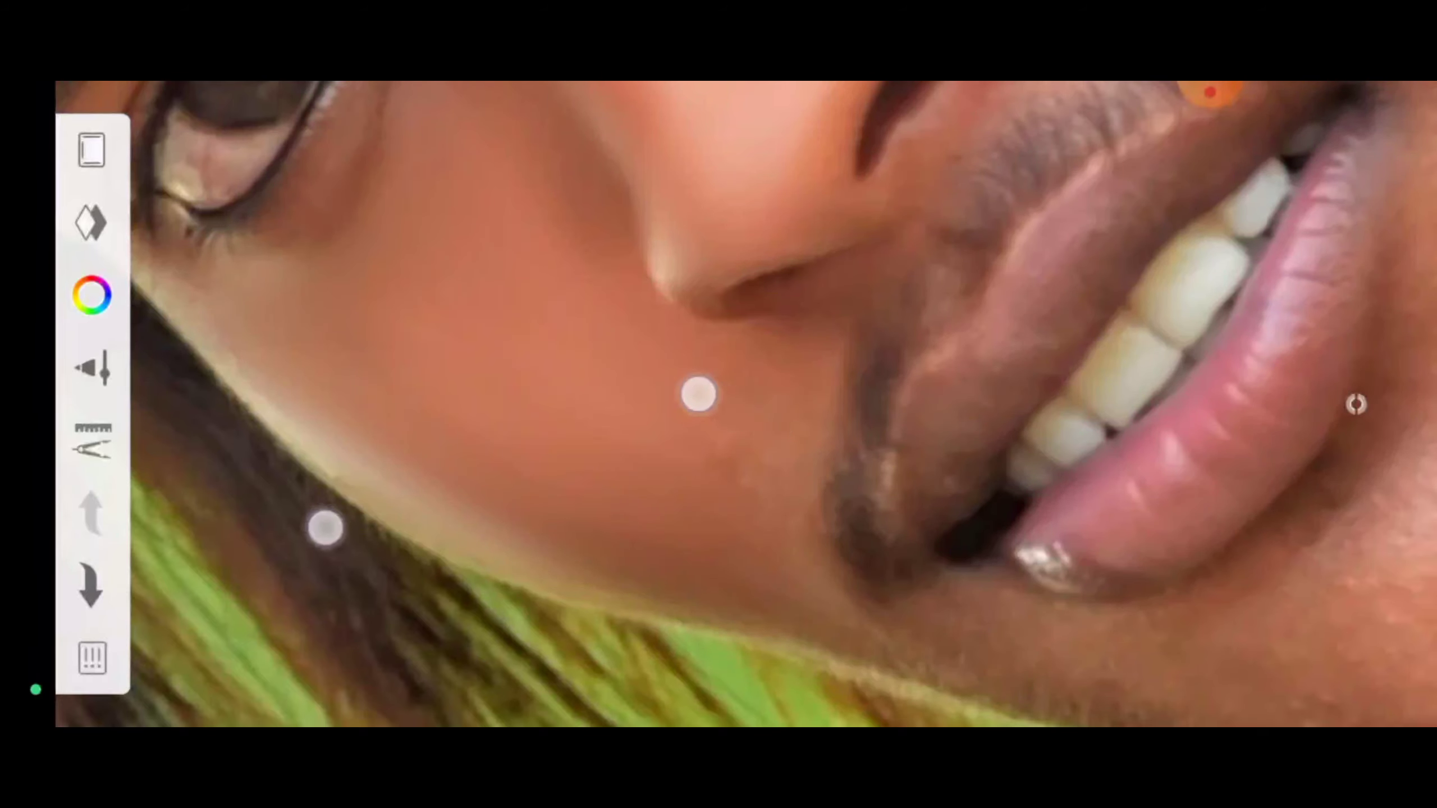
pyautogui.moveTo(695, 394)
pyautogui.mouseDown()
pyautogui.moveTo(747, 247)
pyautogui.moveTo(724, 215)
pyautogui.mouseUp()
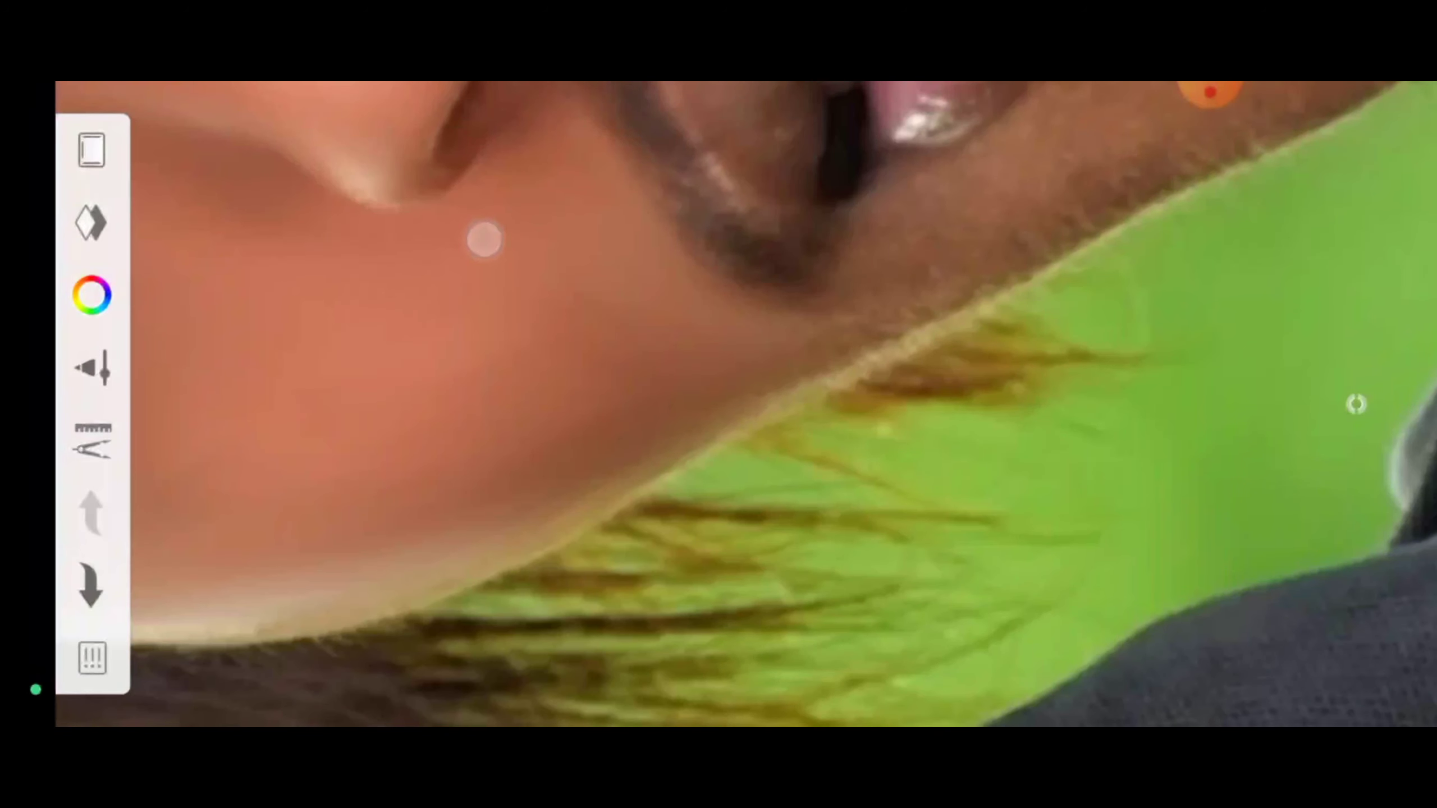
# - Smudge the chin skin around the lips and mouth
pyautogui.moveTo(484, 239); pyautogui.dragTo(463, 241)
pyautogui.moveTo(378, 195); pyautogui.dragTo(445, 150)
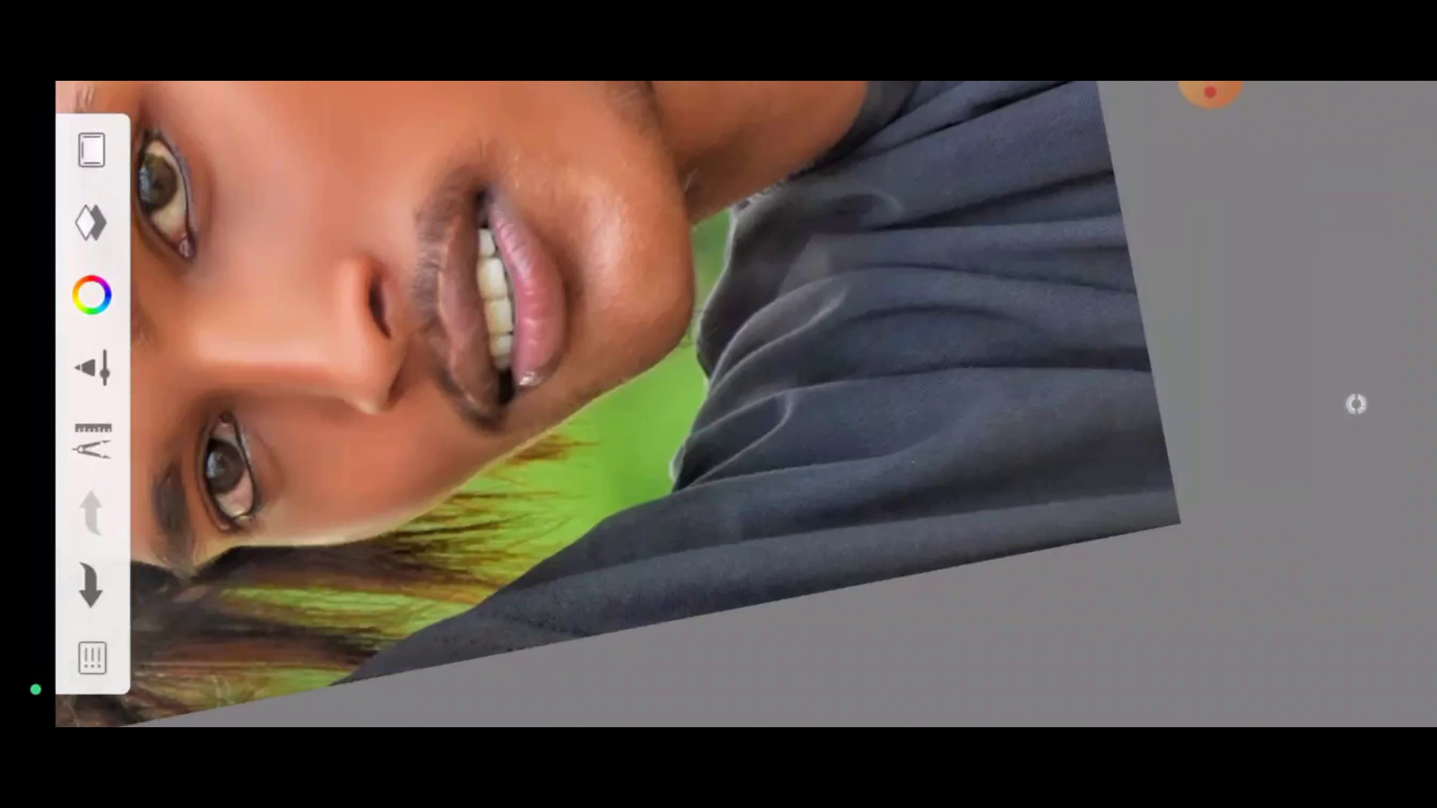
pyautogui.moveTo(735, 238)
pyautogui.mouseDown()
pyautogui.moveTo(727, 196)
pyautogui.moveTo(583, 237)
pyautogui.moveTo(664, 327)
pyautogui.moveTo(798, 379)
pyautogui.mouseUp()
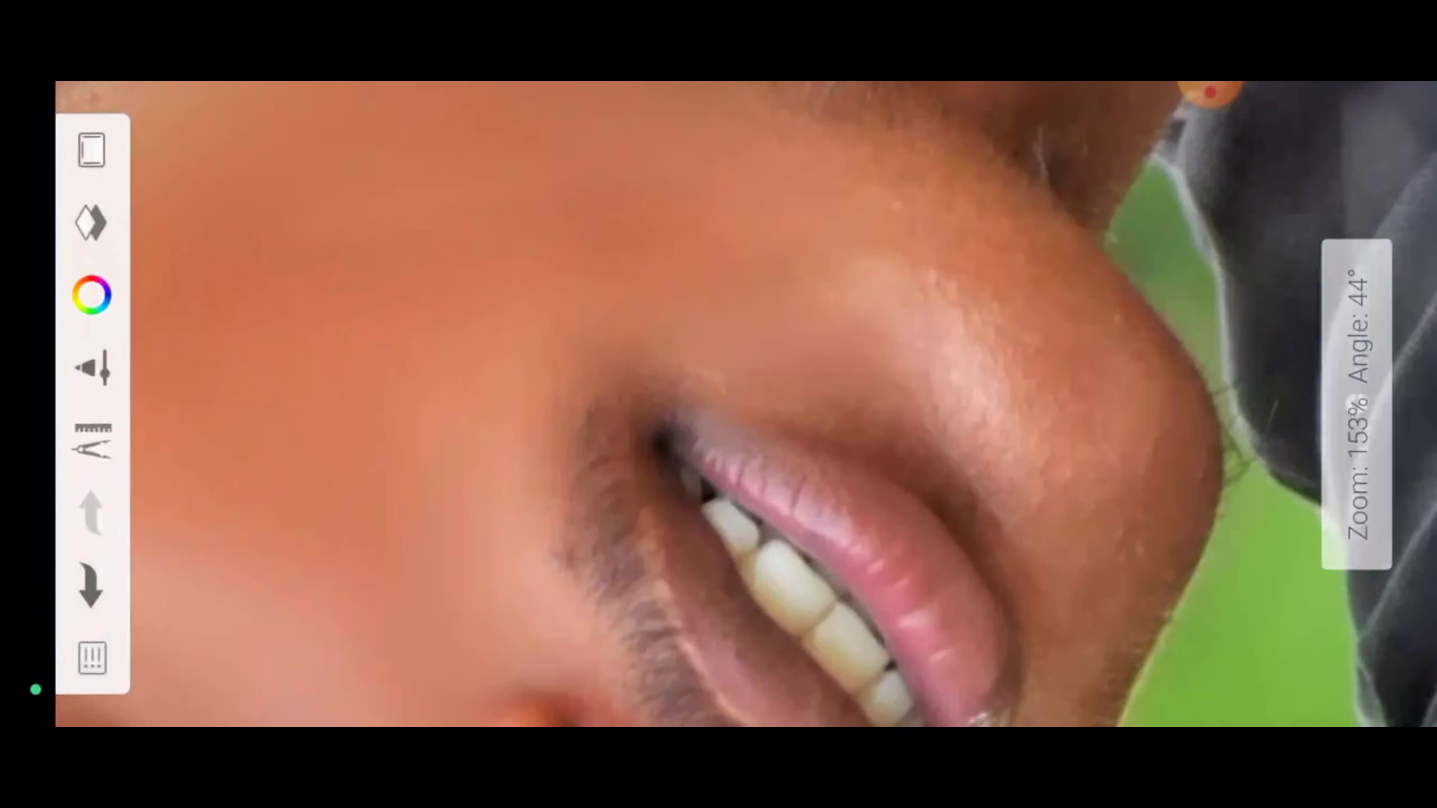
pyautogui.moveTo(528, 310)
pyautogui.mouseDown()
pyautogui.moveTo(609, 420)
pyautogui.moveTo(713, 260)
pyautogui.moveTo(914, 263)
pyautogui.moveTo(871, 140)
pyautogui.moveTo(334, 365)
pyautogui.moveTo(720, 326)
pyautogui.mouseUp()
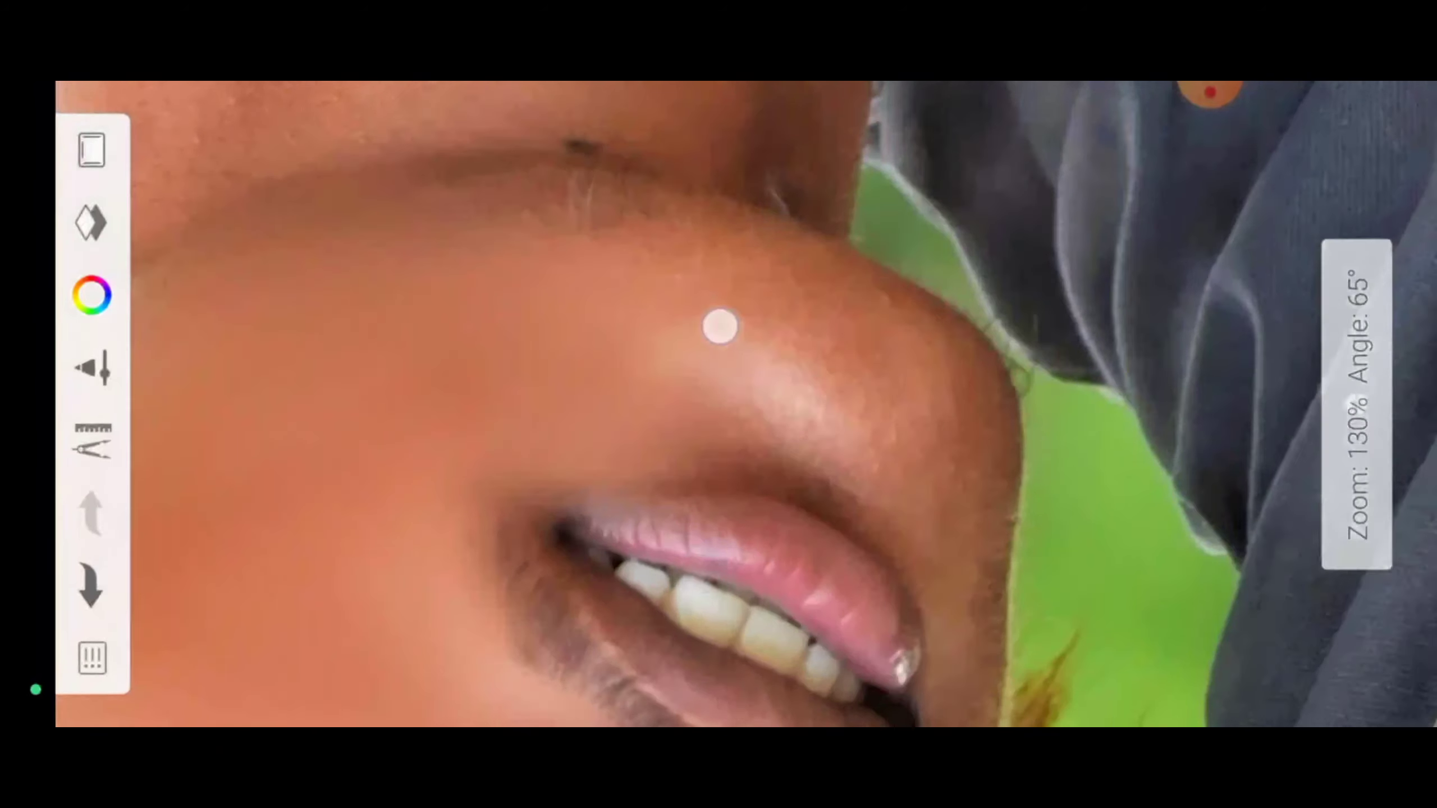
pyautogui.moveTo(469, 220)
pyautogui.mouseDown()
pyautogui.moveTo(731, 267)
pyautogui.moveTo(623, 282)
pyautogui.moveTo(756, 412)
pyautogui.mouseUp()
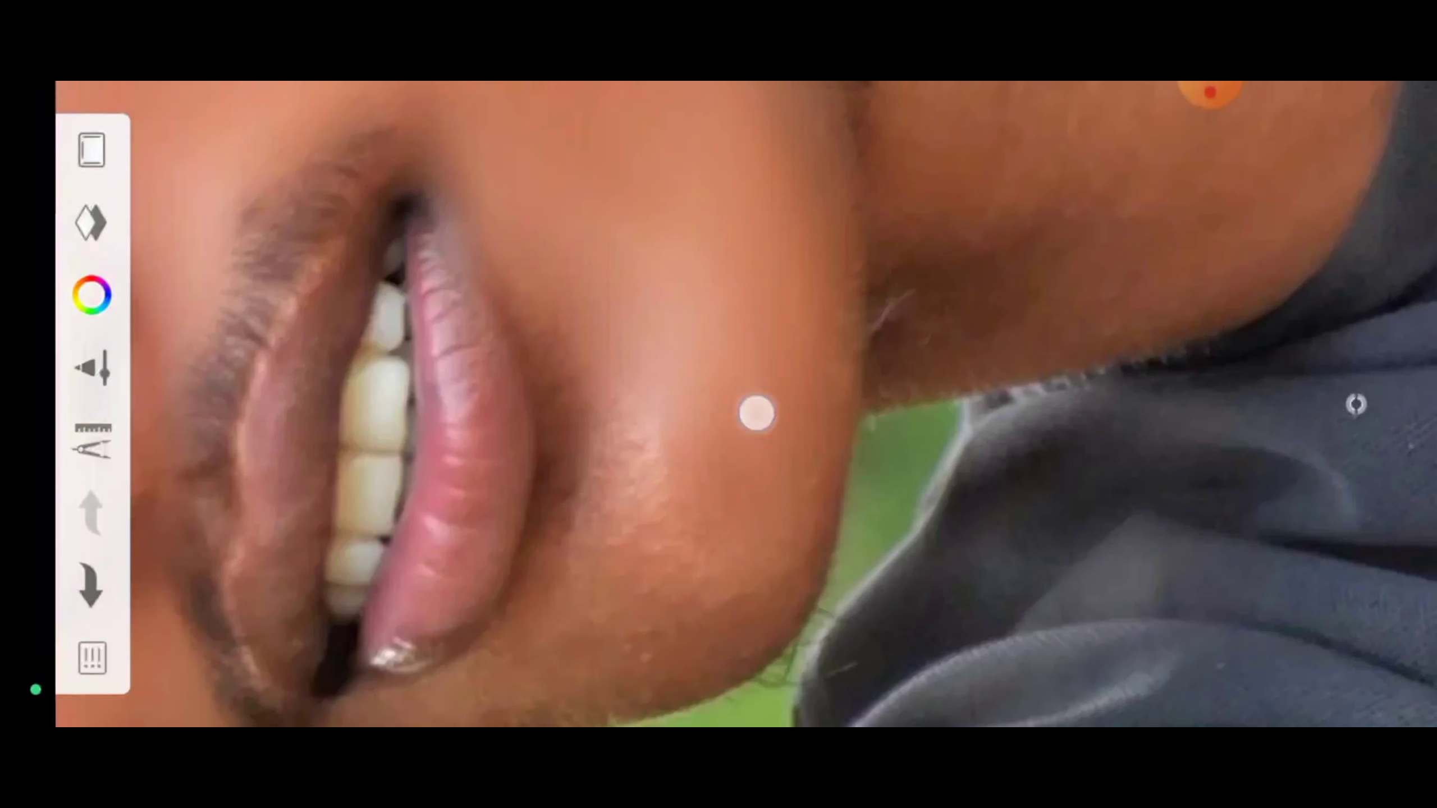
pyautogui.moveTo(662, 523)
pyautogui.mouseDown()
pyautogui.moveTo(672, 498)
pyautogui.moveTo(551, 371)
pyautogui.moveTo(492, 256)
pyautogui.mouseUp()
pyautogui.moveTo(923, 364)
pyautogui.mouseDown()
pyautogui.moveTo(820, 298)
pyautogui.moveTo(388, 217)
pyautogui.moveTo(834, 218)
pyautogui.moveTo(909, 277)
pyautogui.moveTo(744, 230)
pyautogui.moveTo(933, 228)
pyautogui.moveTo(821, 532)
pyautogui.mouseUp()
# - Smudge the neck skin below the ear down to the shirt collar
pyautogui.click(1356, 404)
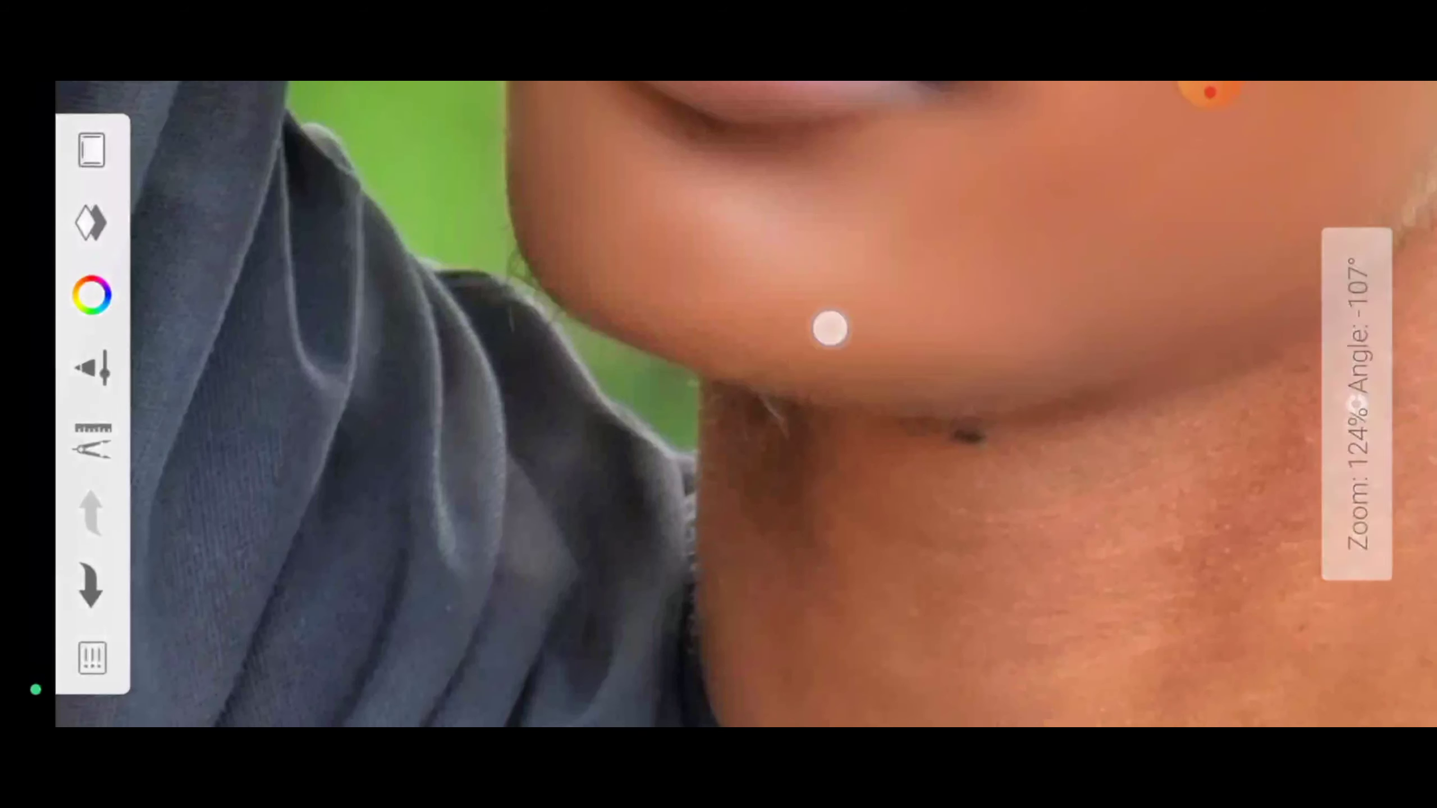
pyautogui.moveTo(828, 327)
pyautogui.mouseDown()
pyautogui.moveTo(1112, 353)
pyautogui.moveTo(923, 311)
pyautogui.moveTo(912, 376)
pyautogui.mouseUp()
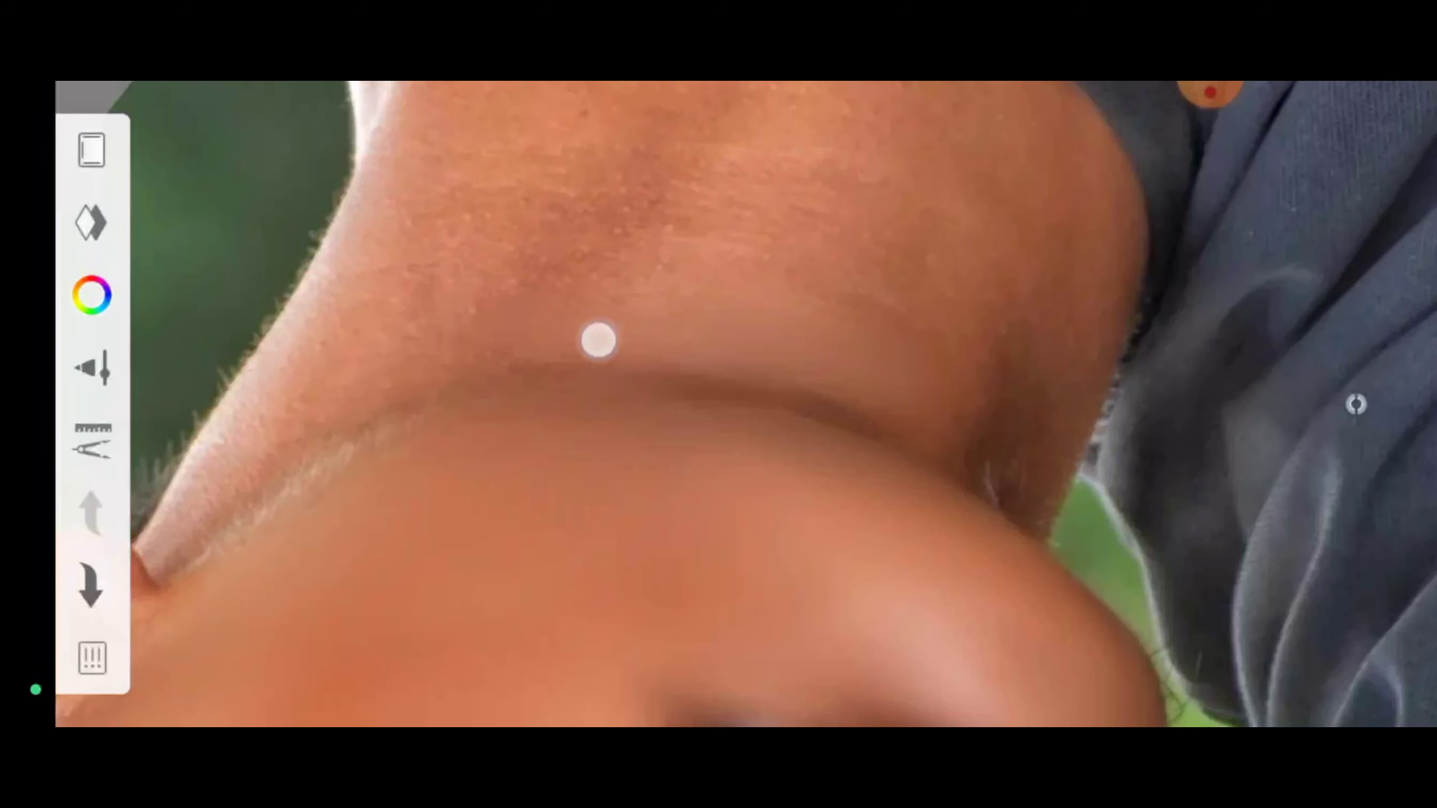
pyautogui.moveTo(328, 500)
pyautogui.mouseDown()
pyautogui.moveTo(786, 350)
pyautogui.moveTo(880, 389)
pyautogui.mouseUp()
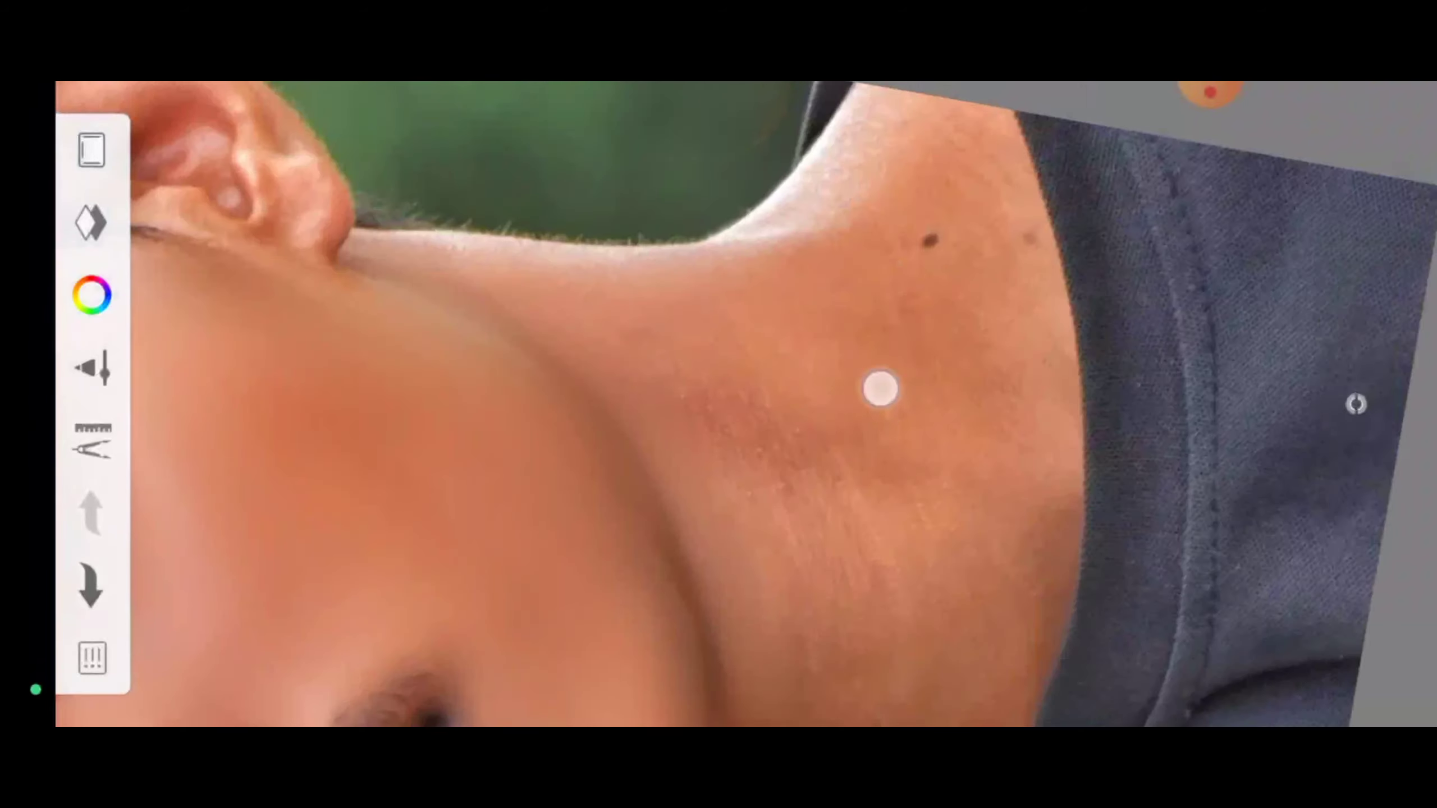
pyautogui.moveTo(920, 205)
pyautogui.mouseDown()
pyautogui.moveTo(790, 435)
pyautogui.moveTo(636, 468)
pyautogui.mouseUp()
pyautogui.moveTo(381, 265)
pyautogui.mouseDown()
pyautogui.moveTo(702, 285)
pyautogui.moveTo(764, 312)
pyautogui.moveTo(317, 337)
pyautogui.moveTo(682, 250)
pyautogui.moveTo(567, 392)
pyautogui.mouseUp()
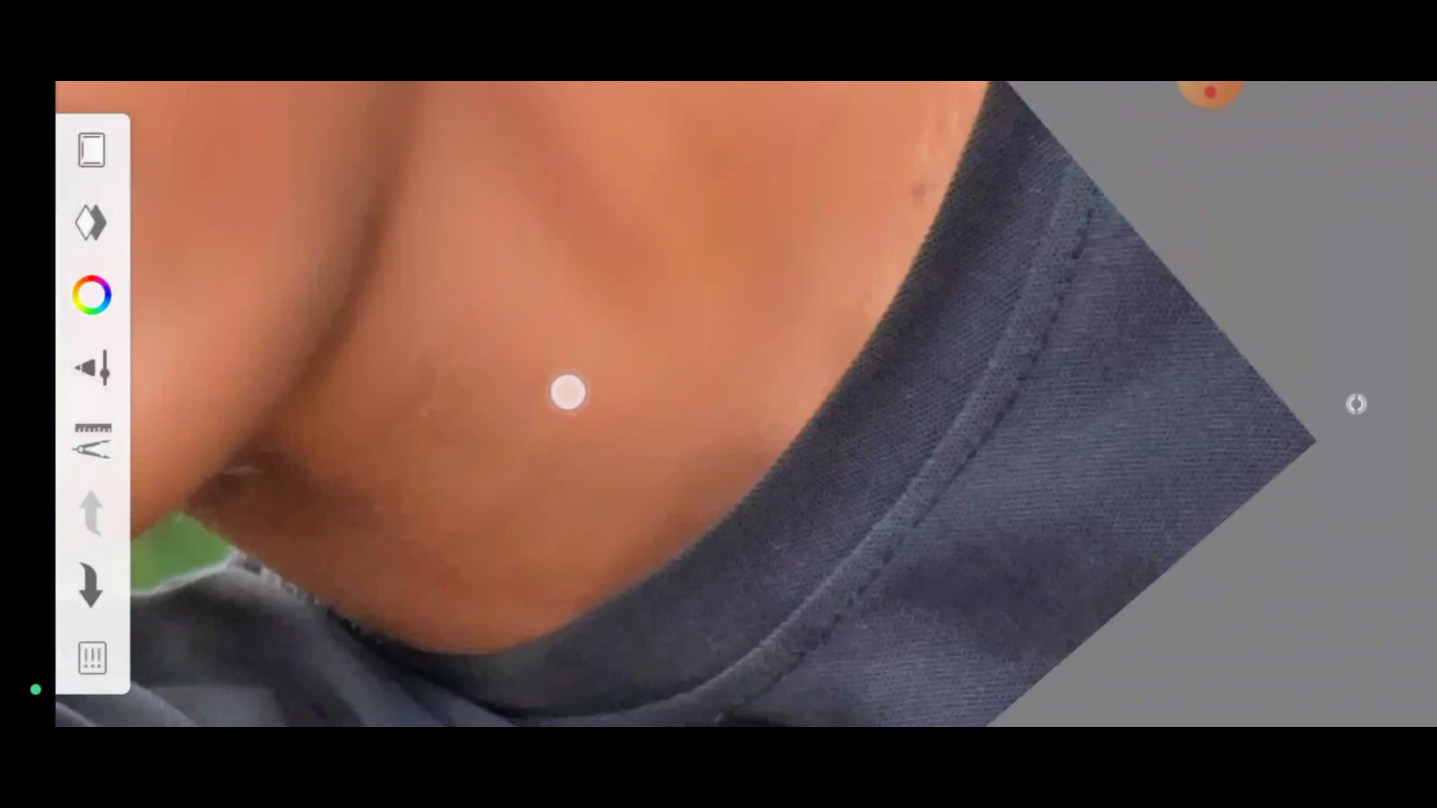
pyautogui.moveTo(457, 597)
pyautogui.mouseDown()
pyautogui.moveTo(728, 312)
pyautogui.moveTo(683, 417)
pyautogui.moveTo(1074, 383)
pyautogui.moveTo(599, 308)
pyautogui.moveTo(532, 469)
pyautogui.moveTo(511, 482)
pyautogui.moveTo(968, 308)
pyautogui.moveTo(857, 382)
pyautogui.moveTo(874, 215)
pyautogui.moveTo(777, 558)
pyautogui.moveTo(510, 244)
pyautogui.moveTo(442, 289)
pyautogui.moveTo(795, 180)
pyautogui.moveTo(827, 230)
pyautogui.moveTo(718, 254)
pyautogui.moveTo(734, 458)
pyautogui.moveTo(645, 330)
pyautogui.moveTo(939, 356)
pyautogui.moveTo(943, 317)
pyautogui.moveTo(667, 306)
pyautogui.moveTo(875, 286)
pyautogui.moveTo(736, 396)
pyautogui.moveTo(784, 216)
pyautogui.mouseUp()
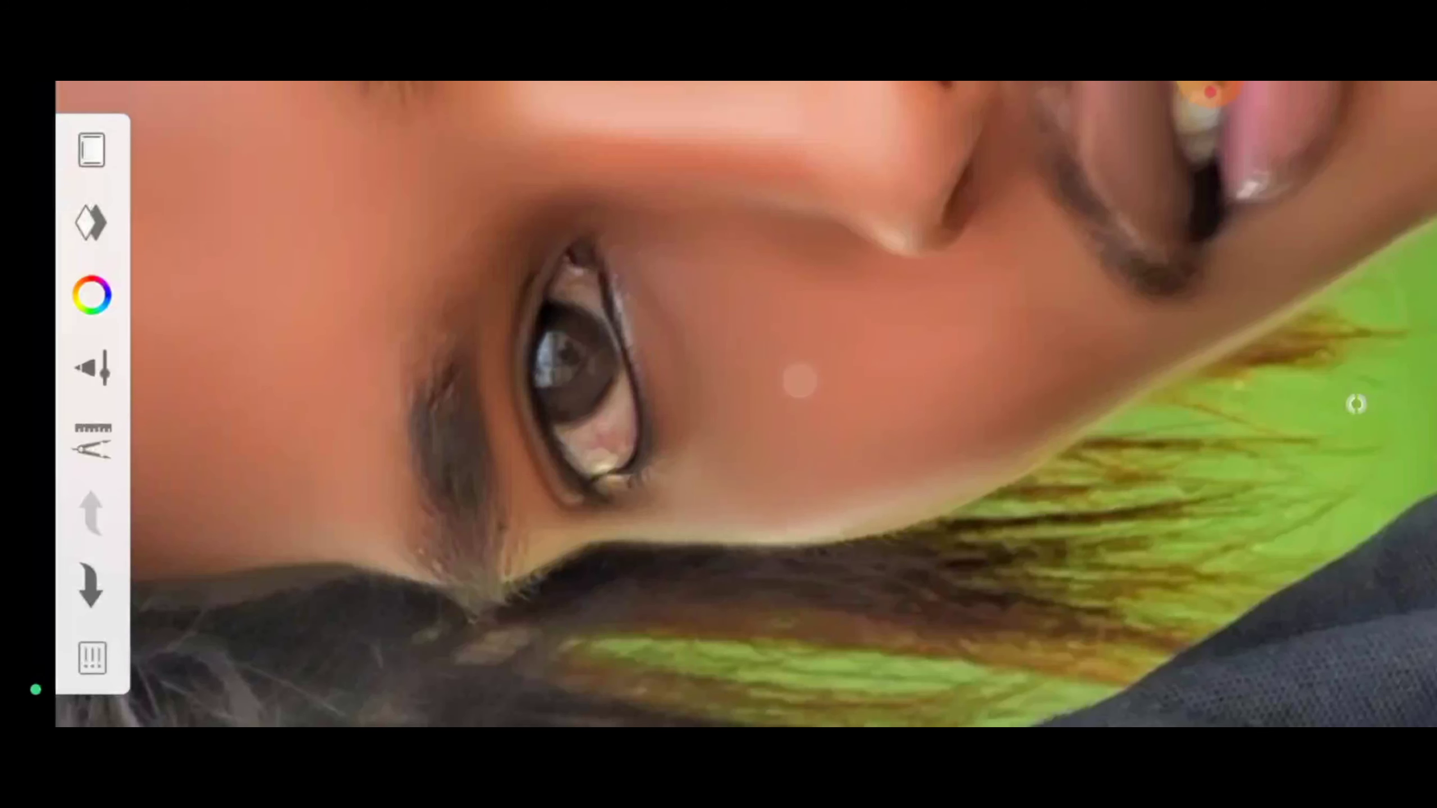
# - Fit the whole smoothed portrait in view and call up the Save current sketch / Discard prompt
pyautogui.moveTo(799, 380); pyautogui.dragTo(747, 632)
pyautogui.click(1210, 93)
pyautogui.click(1254, 192)
pyautogui.moveTo(532, 164); pyautogui.dragTo(1047, 679)
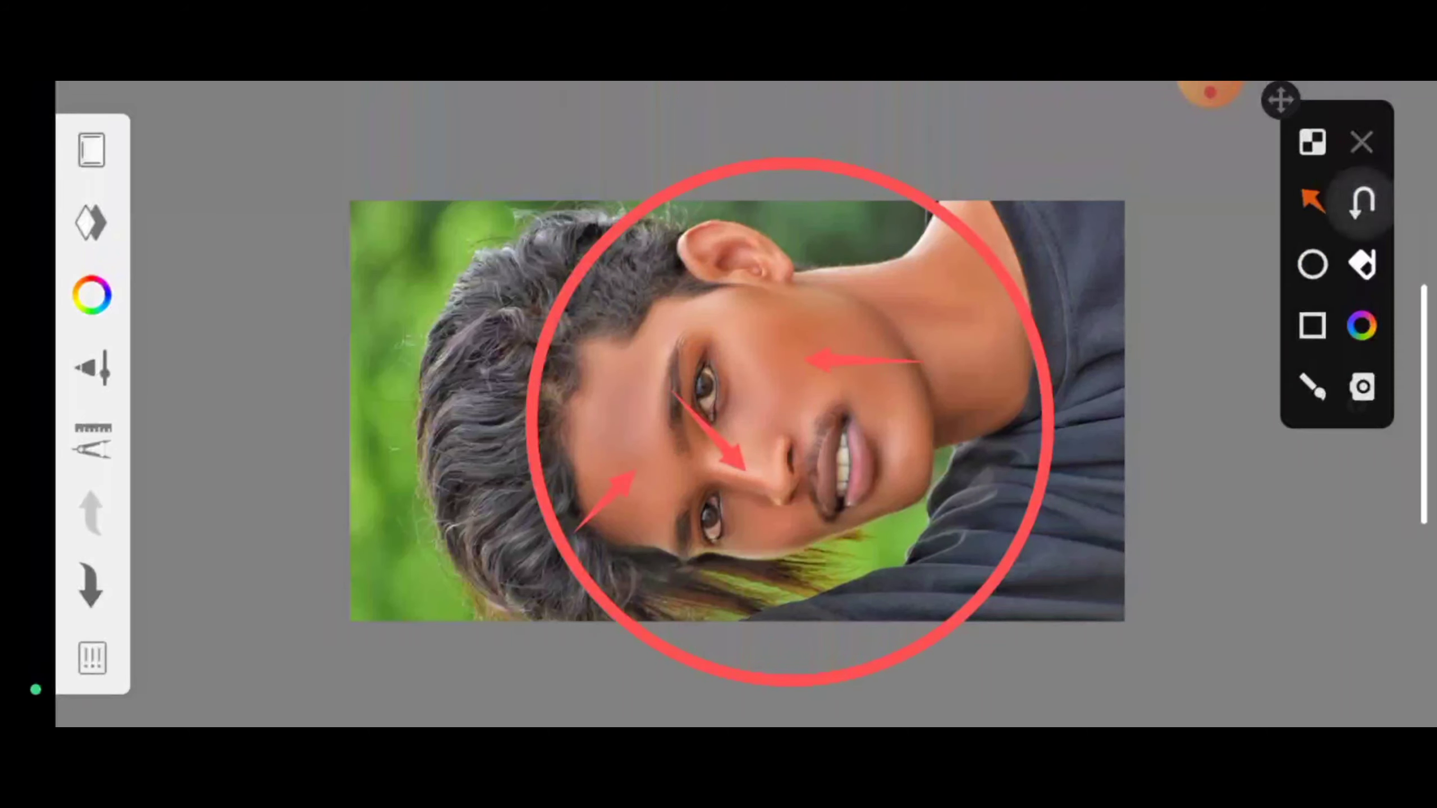
pyautogui.click(1363, 138)
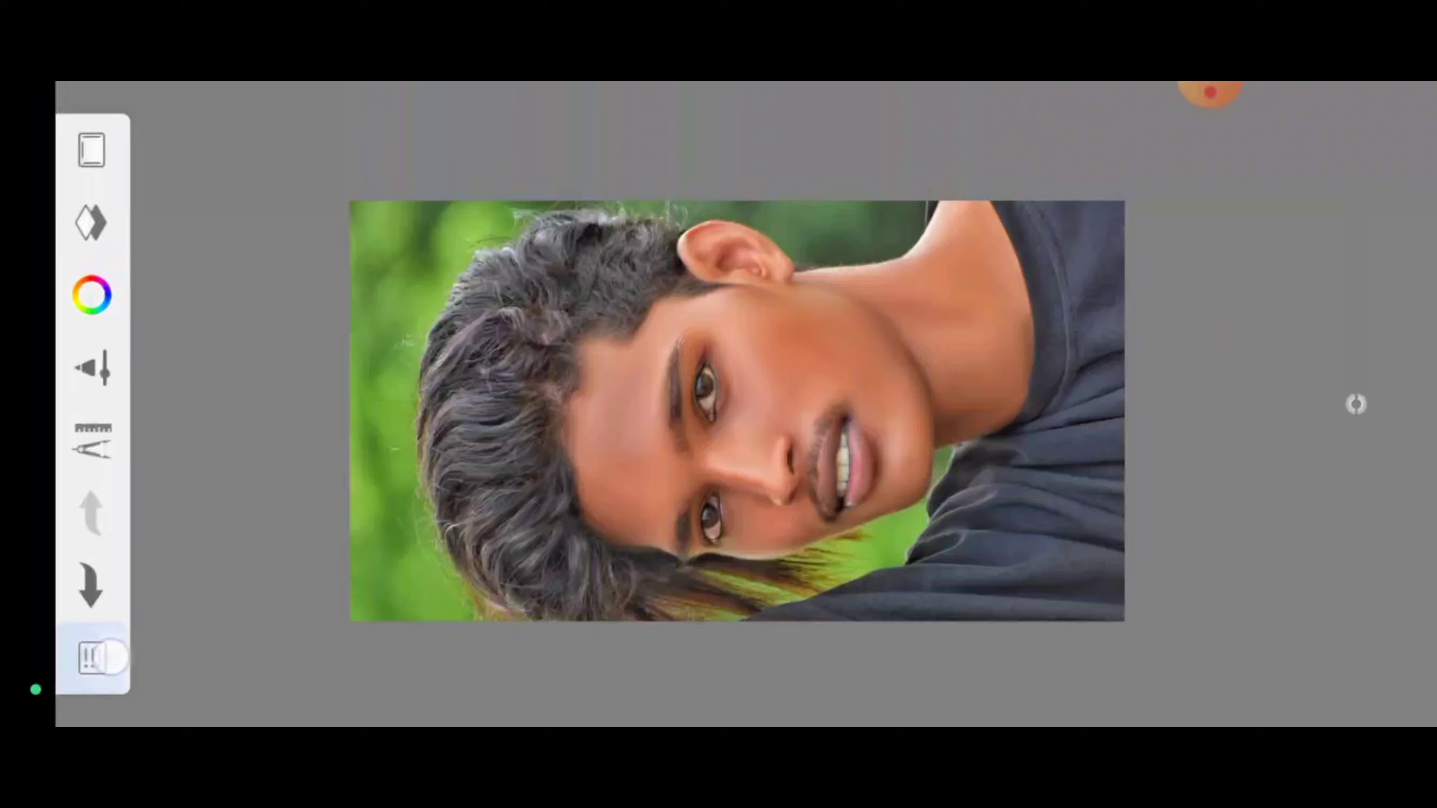
pyautogui.click(112, 657)
pyautogui.click(684, 492)
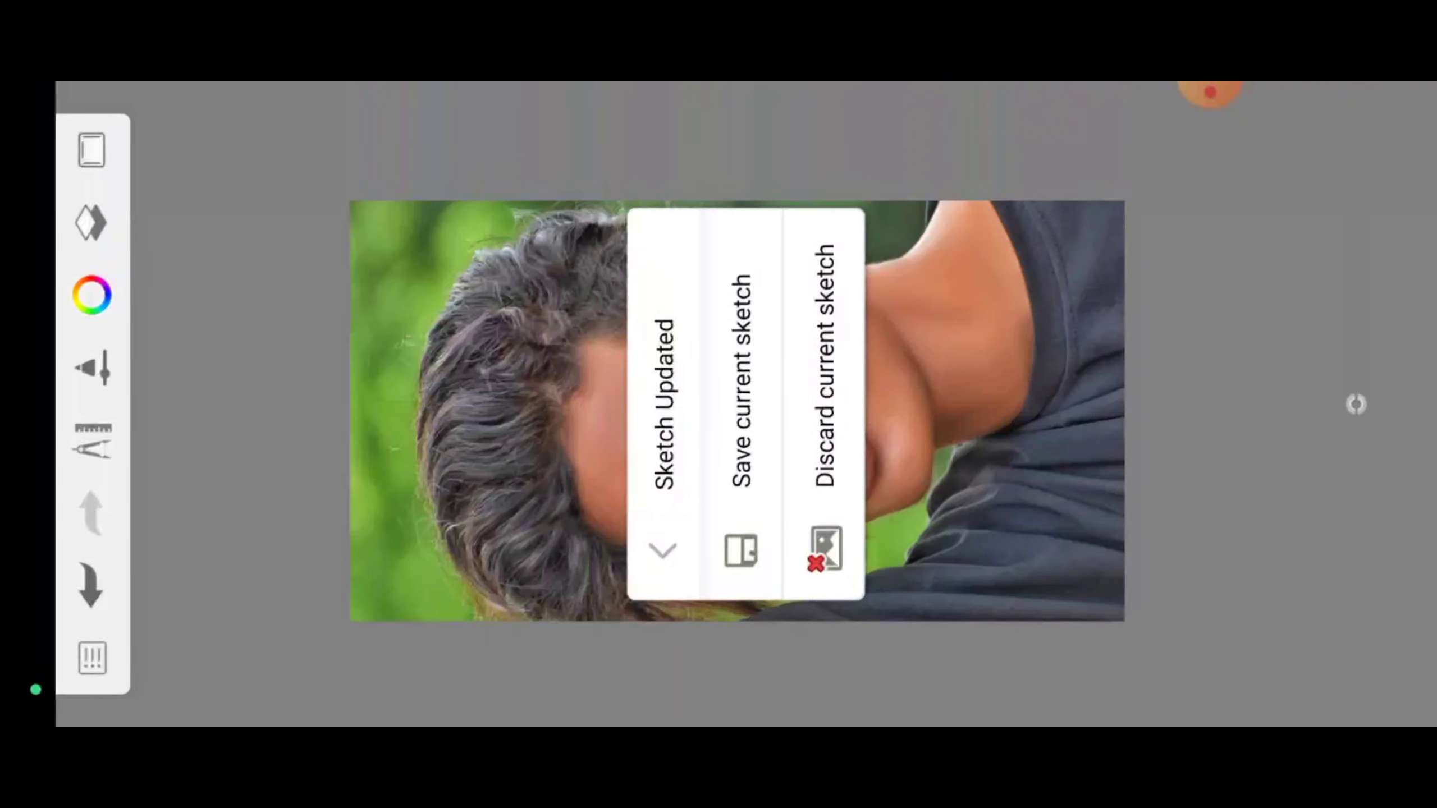